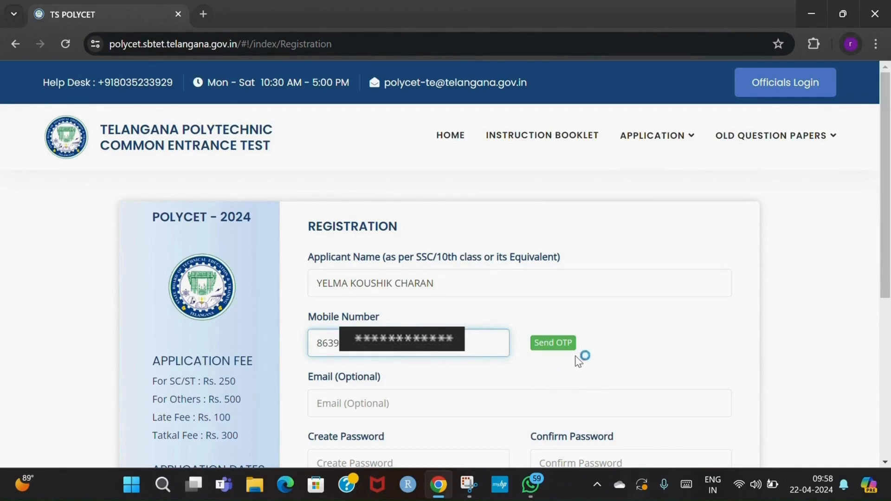
Step: Verify the mobile number with the one-time code received by SMS
left_click(566, 346)
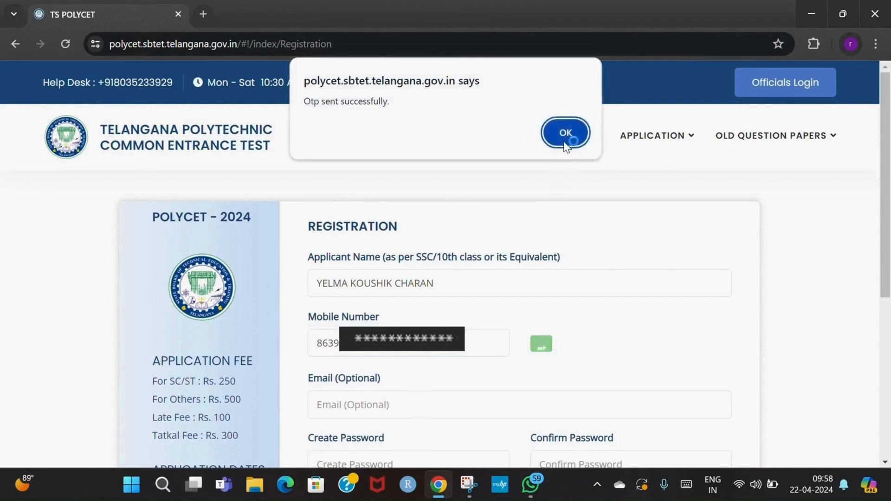
left_click(563, 145)
left_click(563, 354)
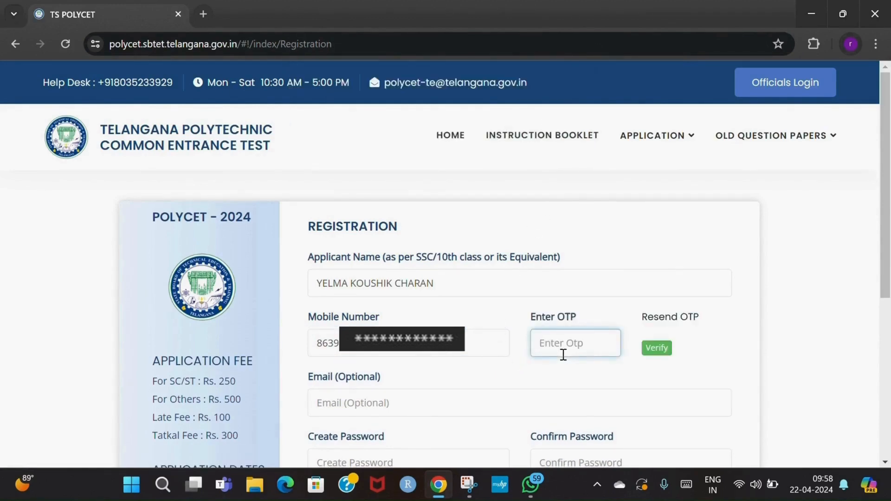
left_click(668, 348)
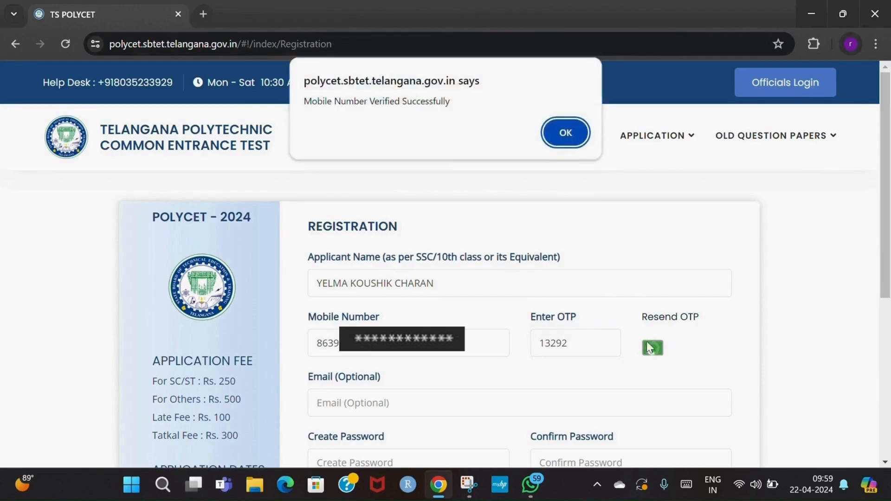
left_click(575, 139)
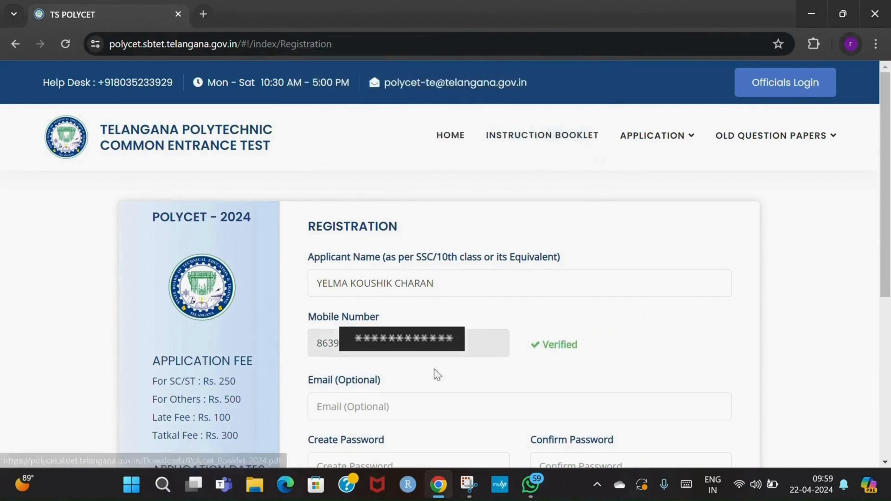
Step: Create and confirm the account password and enter the captcha text
scroll(400, 410, "down", 2)
left_click(408, 372)
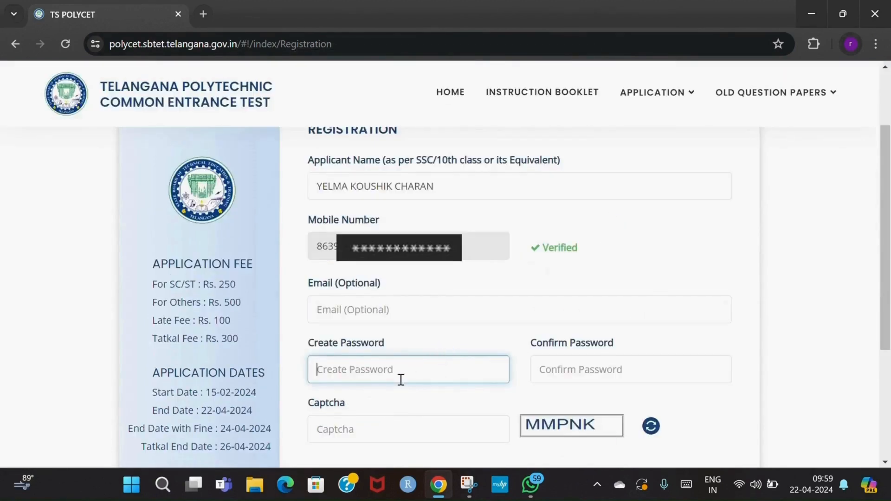
type("•")
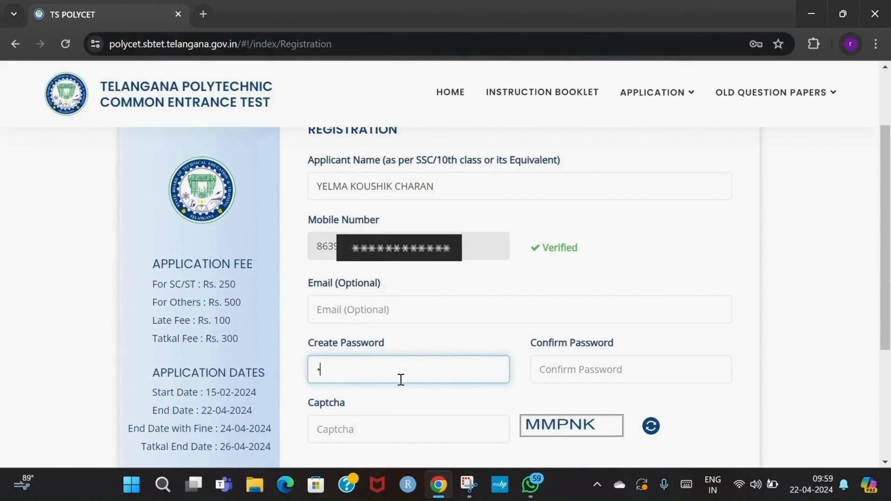
type("••••••")
left_click(557, 370)
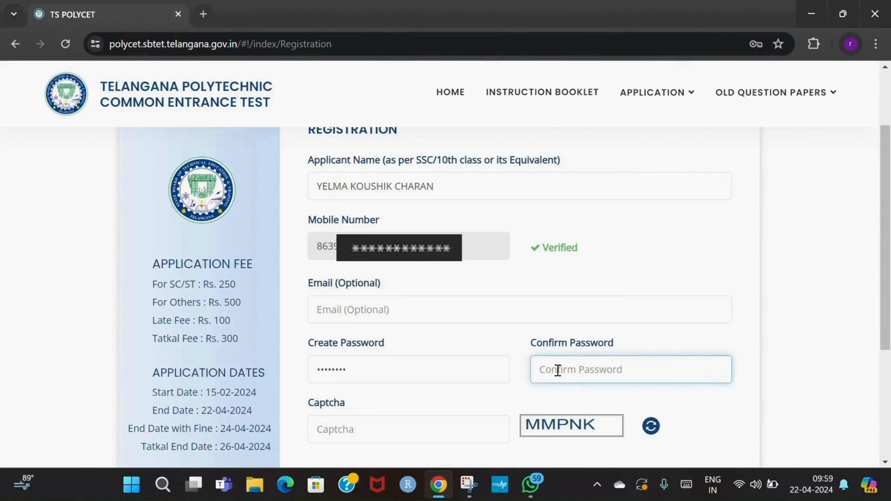
left_click(349, 429)
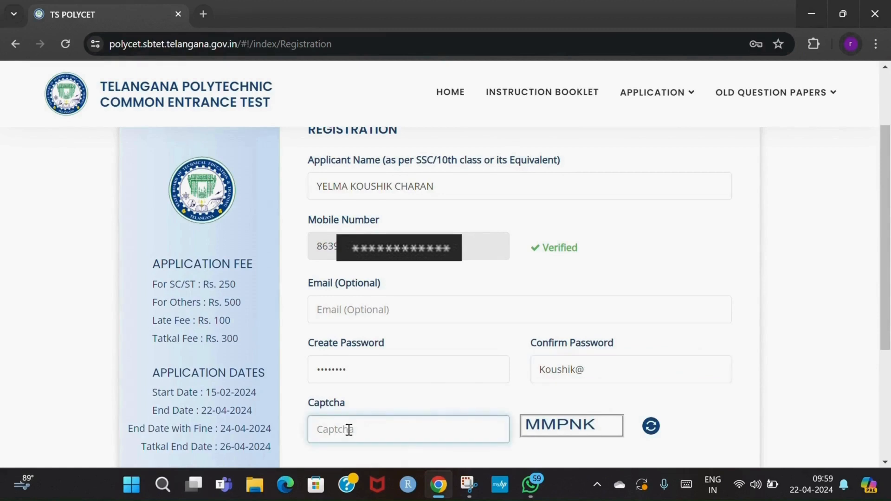
type("MMPNK")
scroll(374, 418, "down", 2)
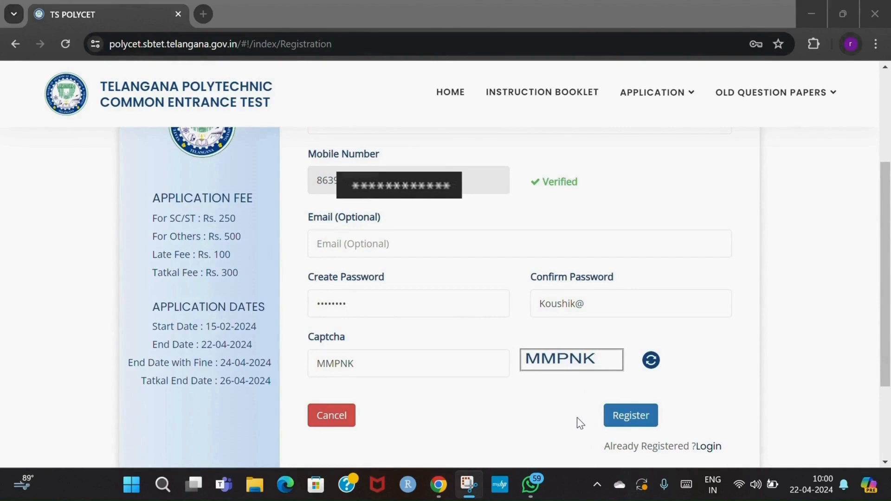
Step: Submit the registration, acknowledge the provisional registration number and decline saving the password
left_click(633, 420)
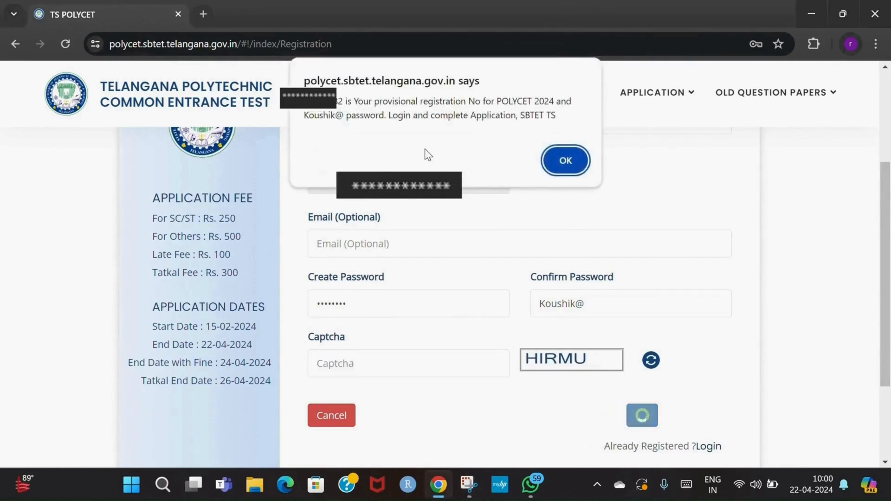
left_click(557, 171)
left_click(761, 264)
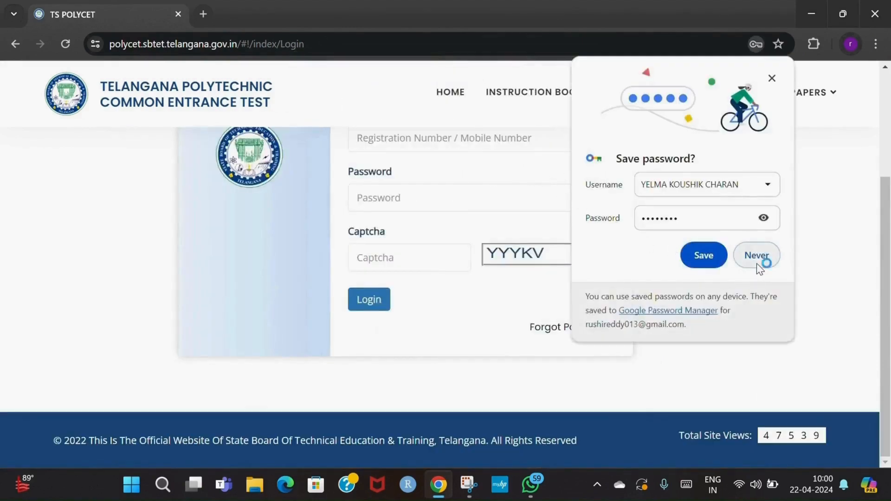
scroll(522, 288, "up", 3)
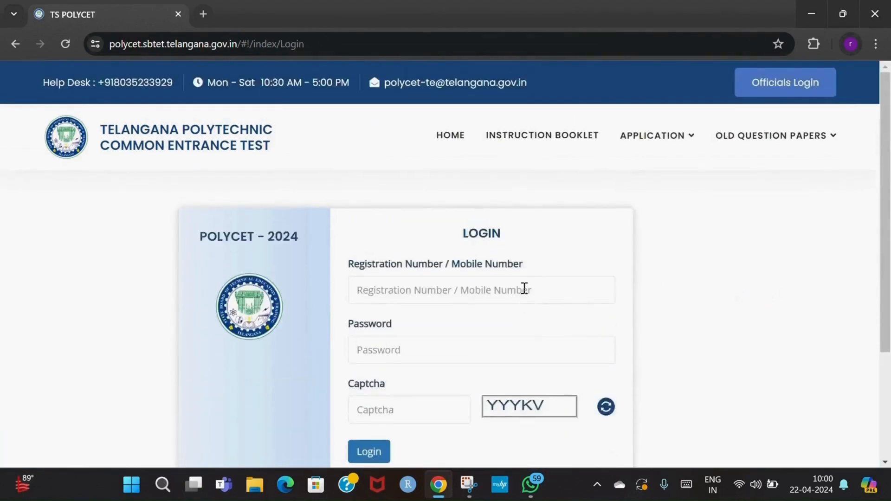
Step: Log in with the registration number, account password and login captcha
left_click(420, 291)
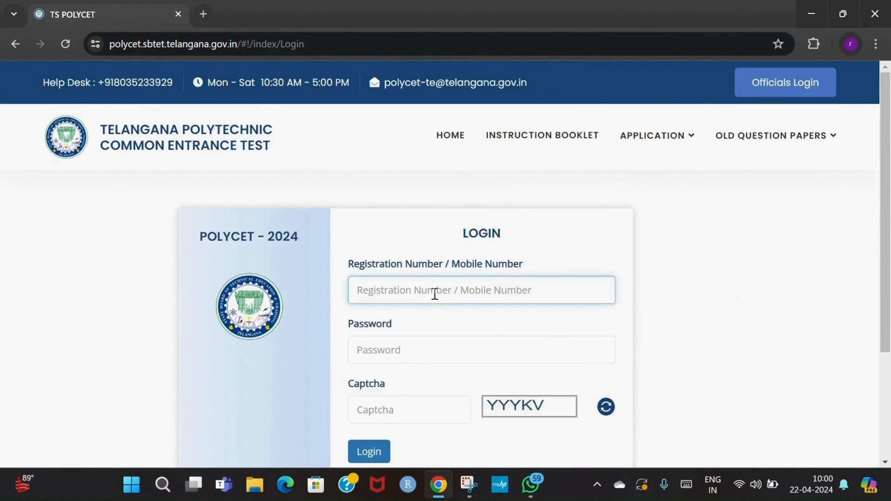
type("86")
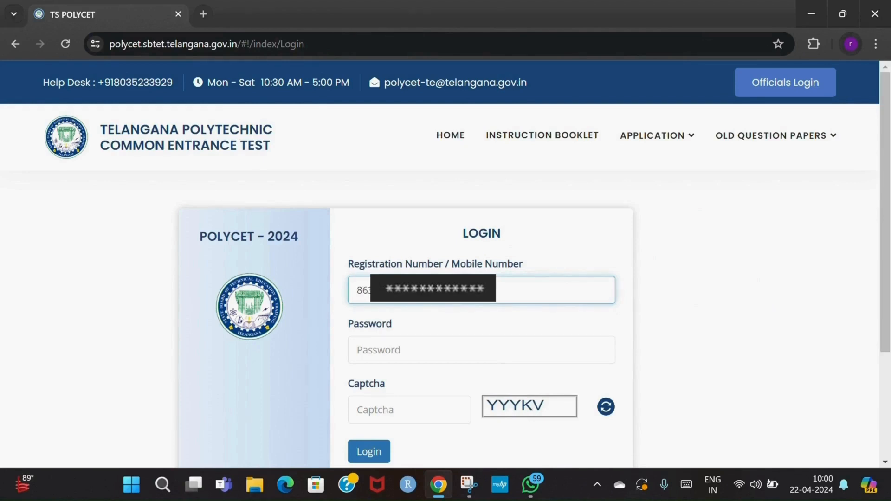
left_click(418, 358)
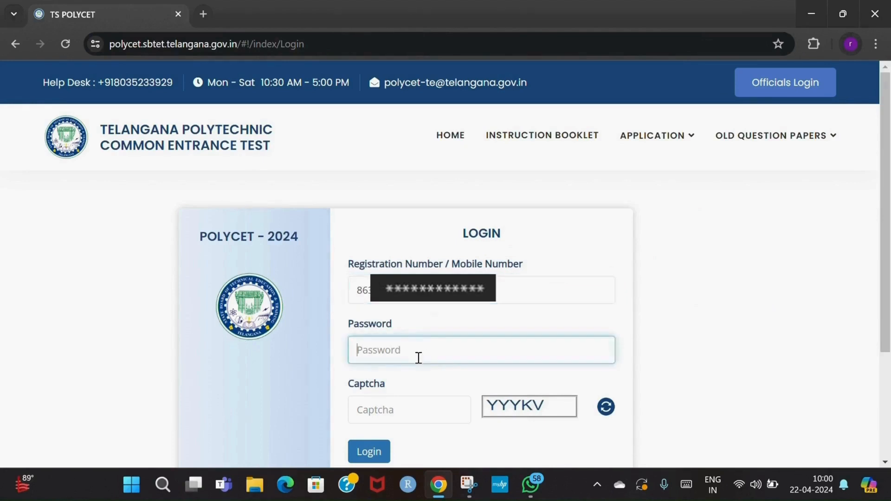
type("****")
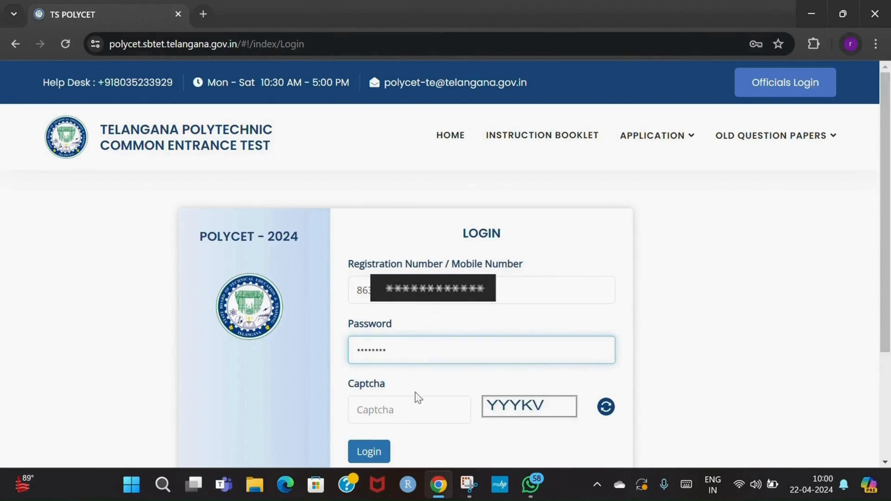
left_click(402, 406)
type("PSQYJ")
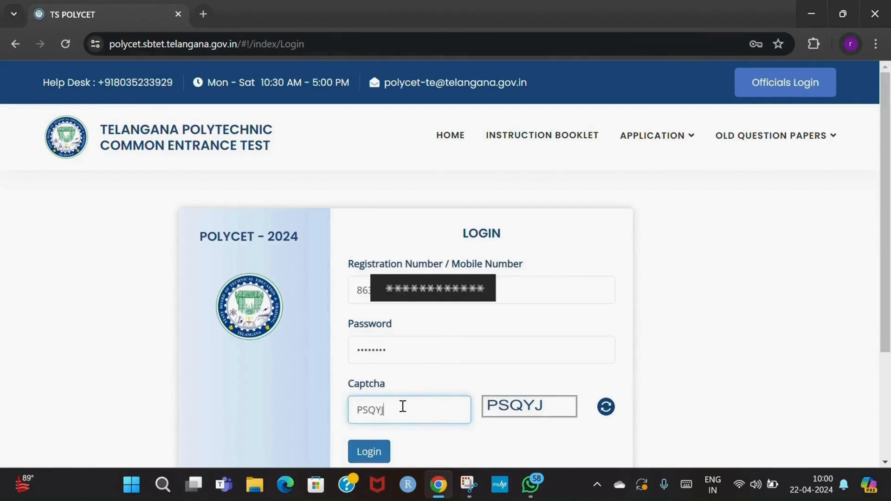
left_click(369, 451)
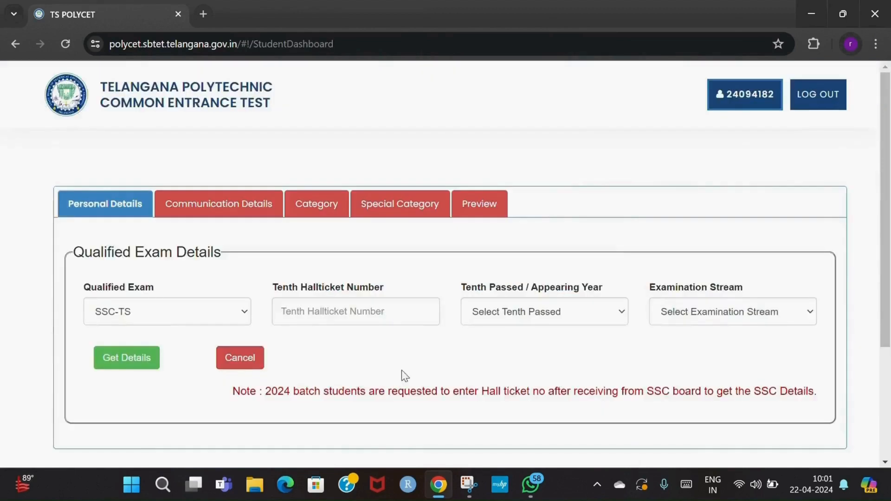
Step: Enter the tenth hall ticket number, passed year 2024 and stream Regular
left_click(353, 319)
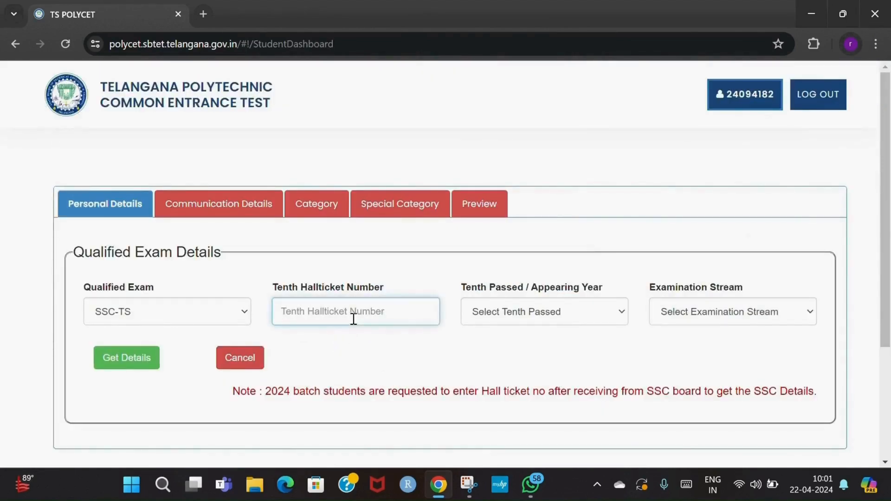
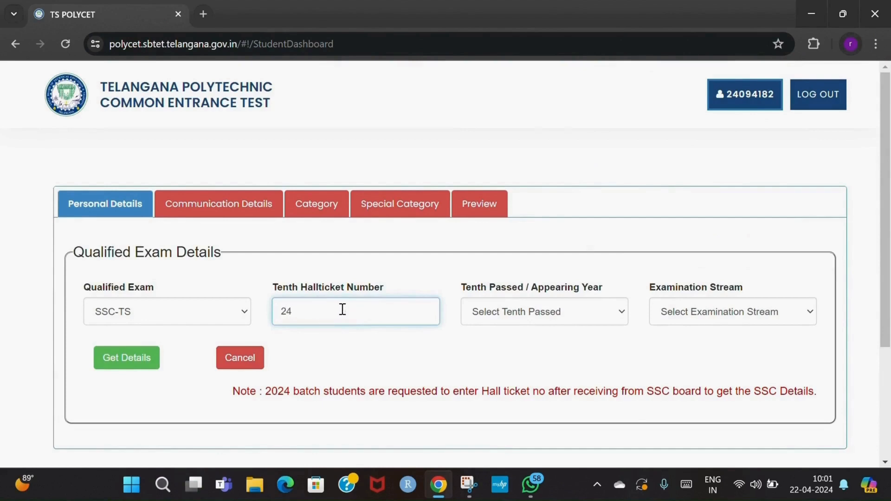
left_click(514, 322)
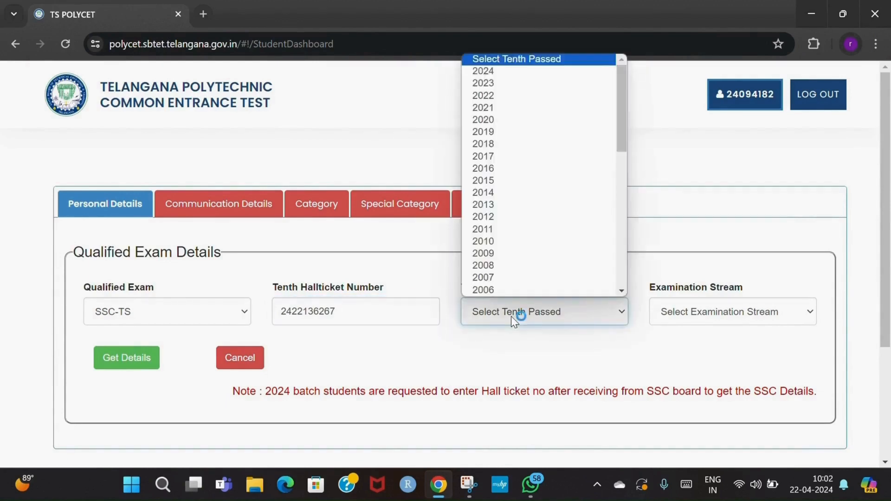
scroll(520, 279, "down", 1)
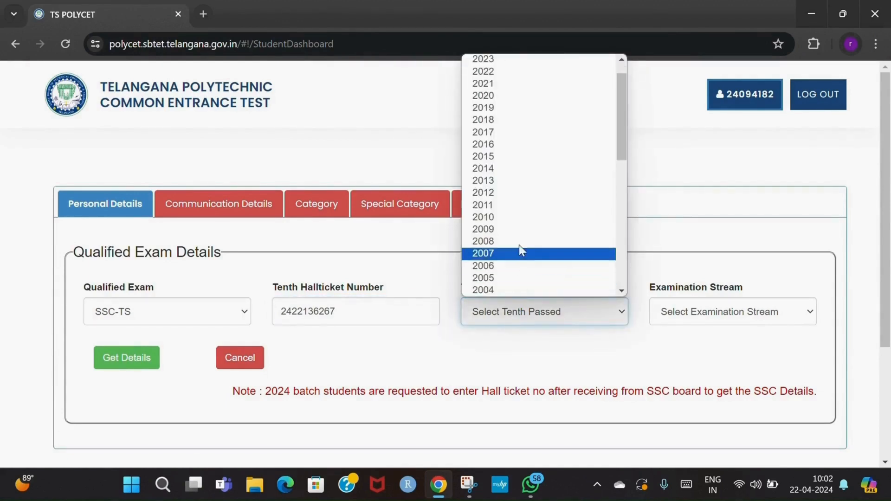
scroll(503, 138, "up", 1)
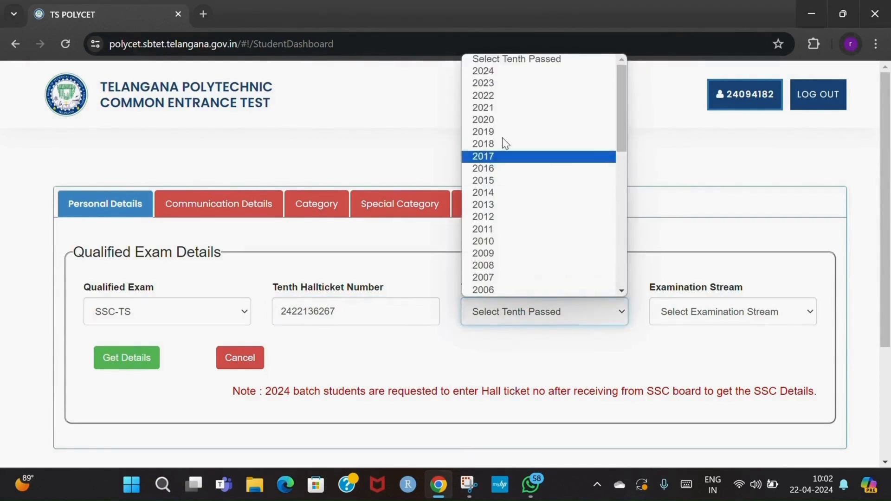
left_click(492, 73)
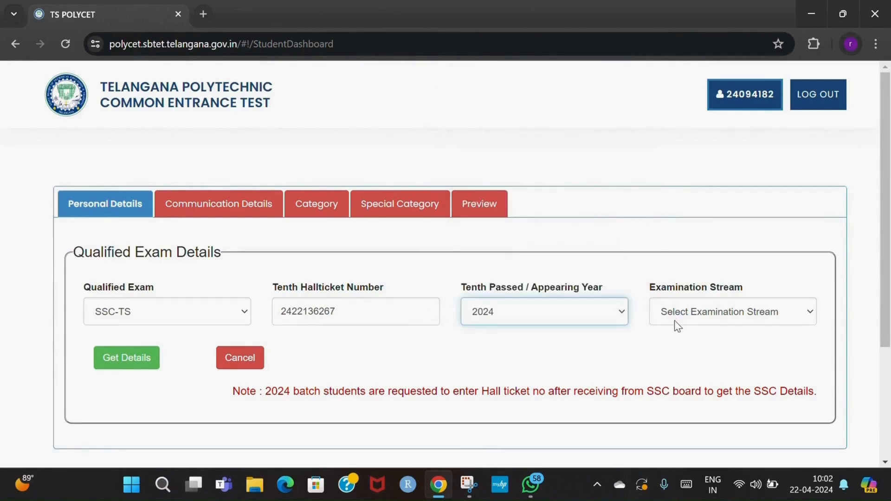
left_click(699, 313)
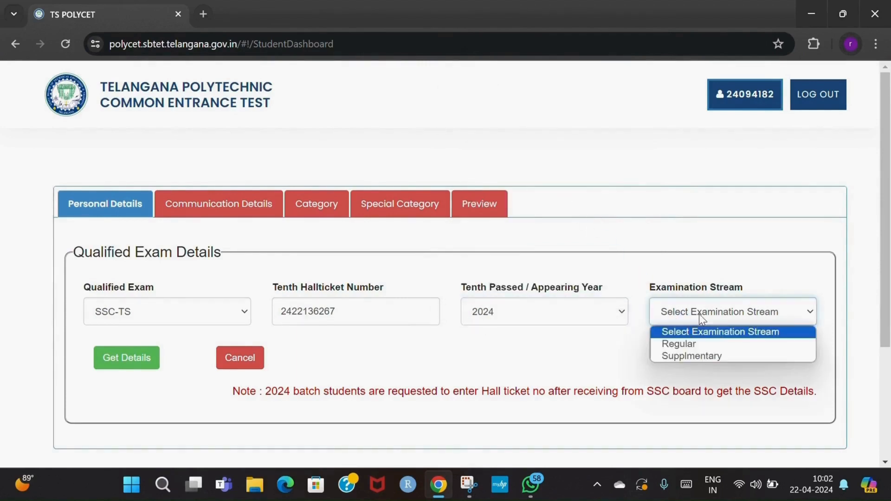
left_click(692, 343)
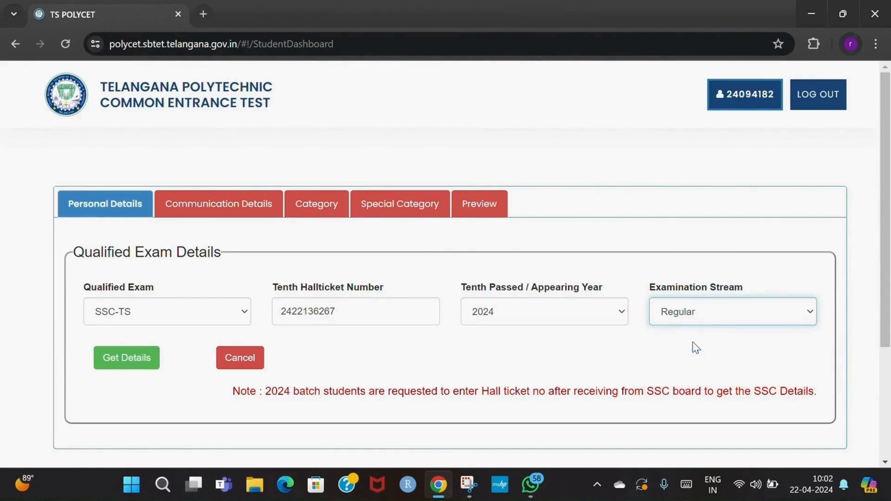
Step: Fetch the SSC personal details with photo and signature and review them
left_click(152, 361)
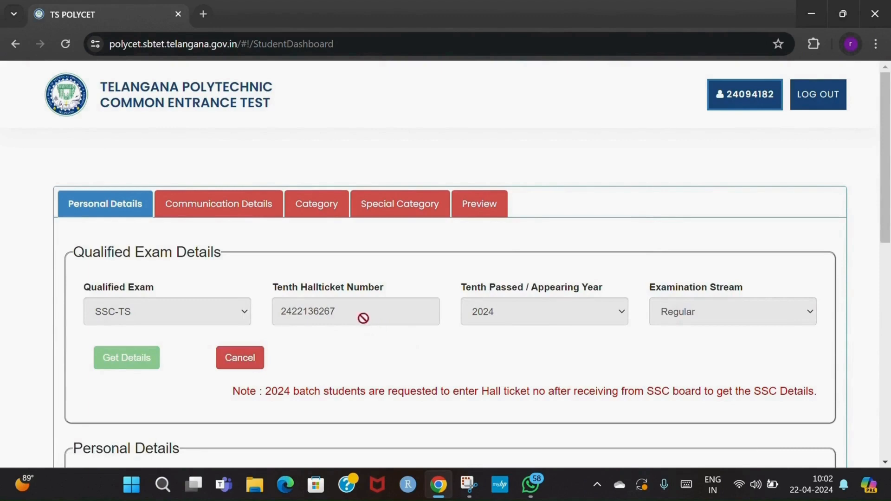
scroll(388, 330, "down", 4)
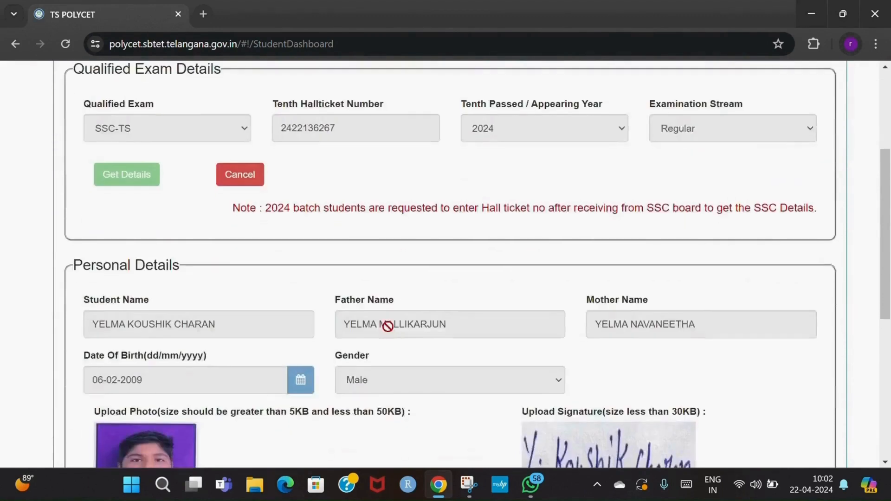
scroll(388, 327, "down", 4)
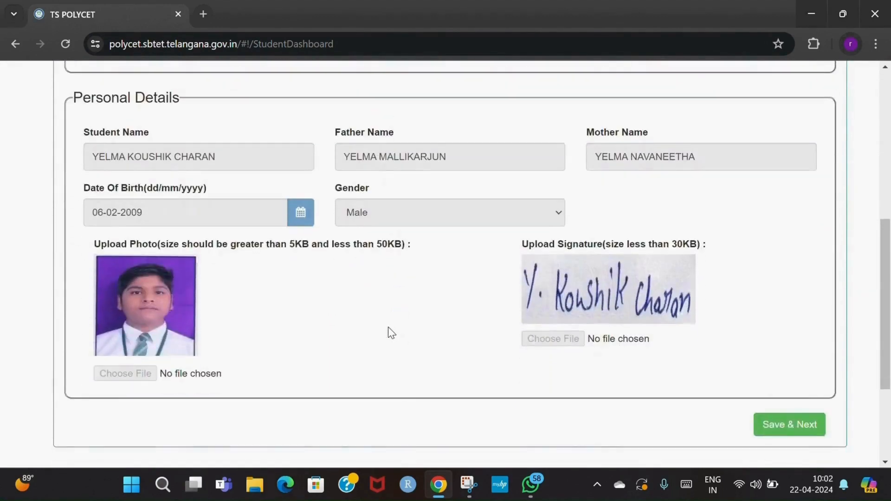
scroll(388, 327, "up", 1)
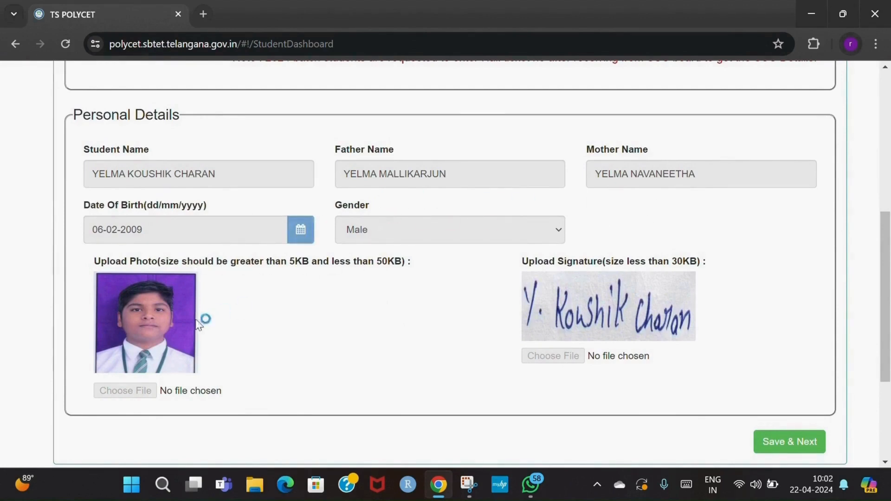
scroll(603, 355, "down", 3)
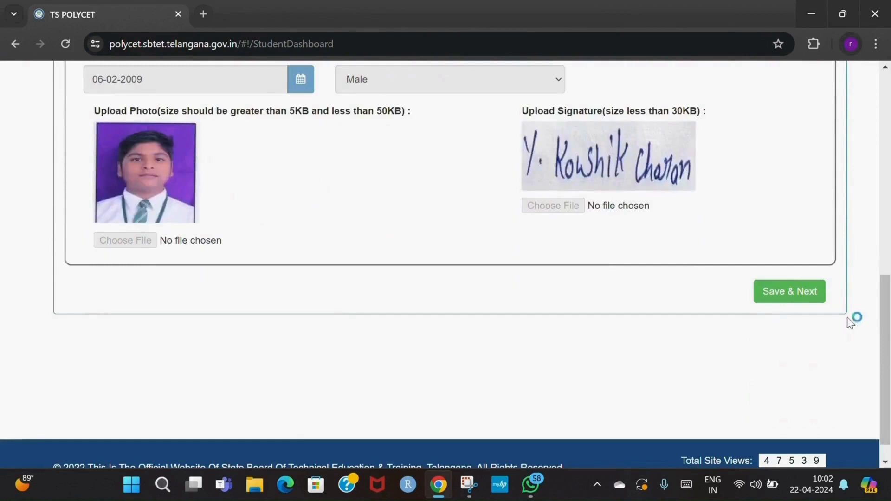
Step: Save the personal details, then enter the alternate mobile number, house number, street and town Hyderabad
left_click(806, 293)
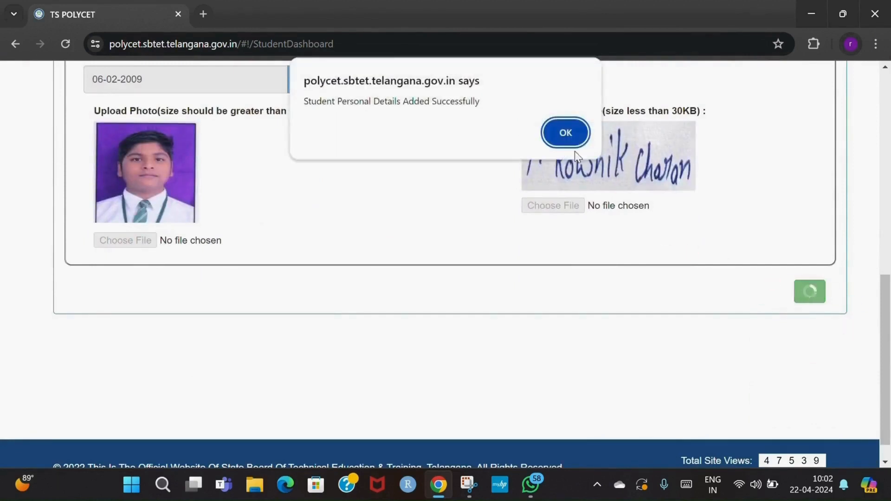
left_click(556, 134)
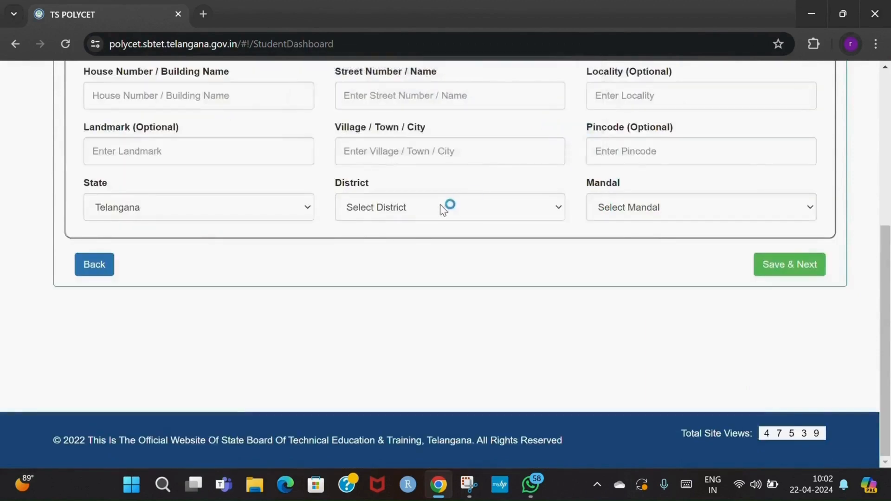
left_click(374, 214)
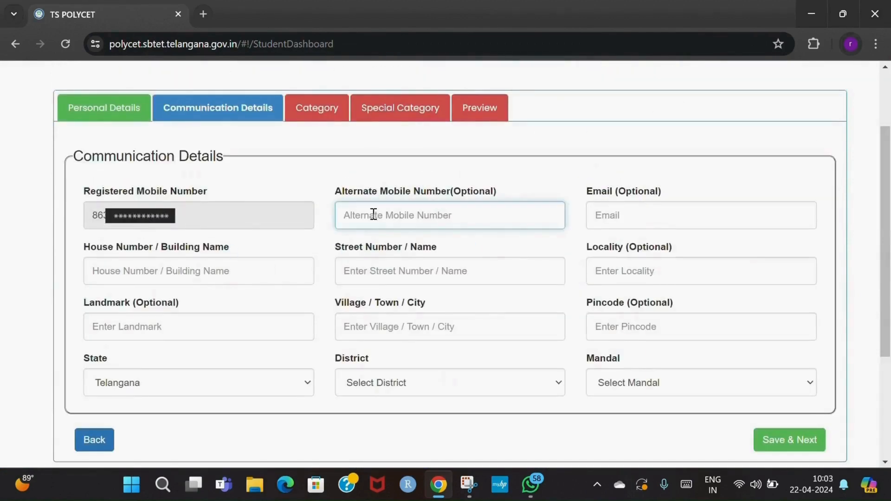
type("8639")
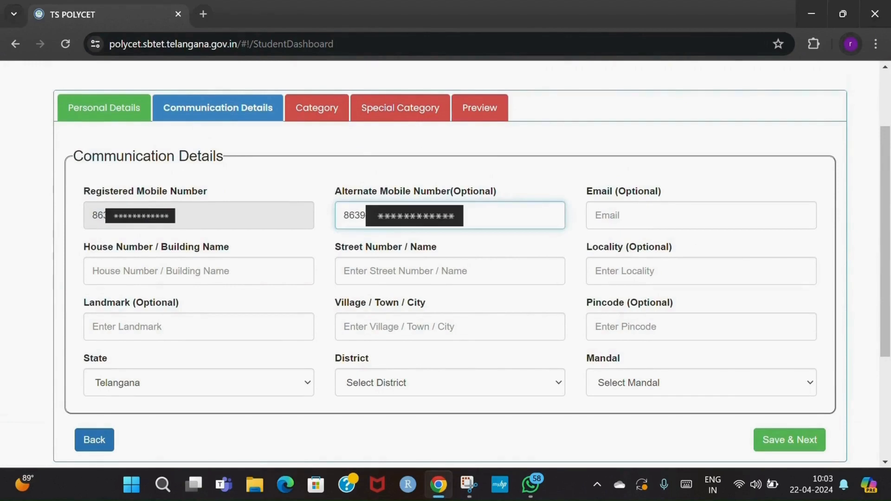
left_click(213, 273)
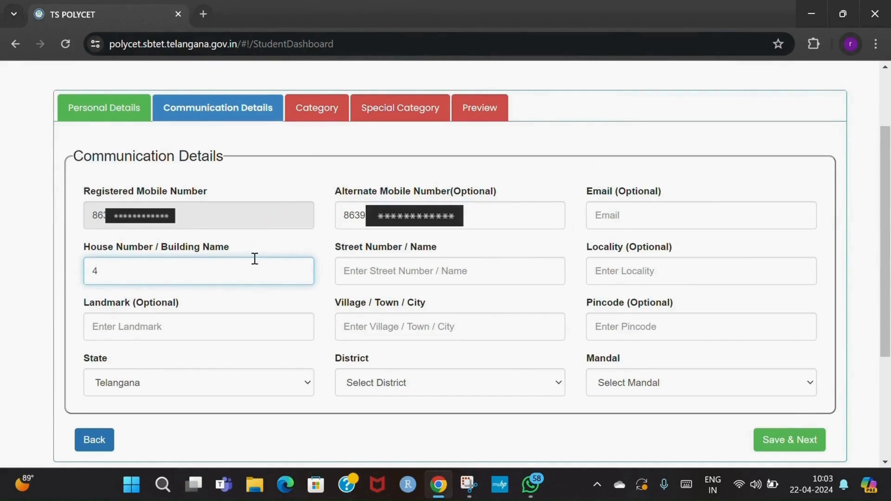
left_click(389, 279)
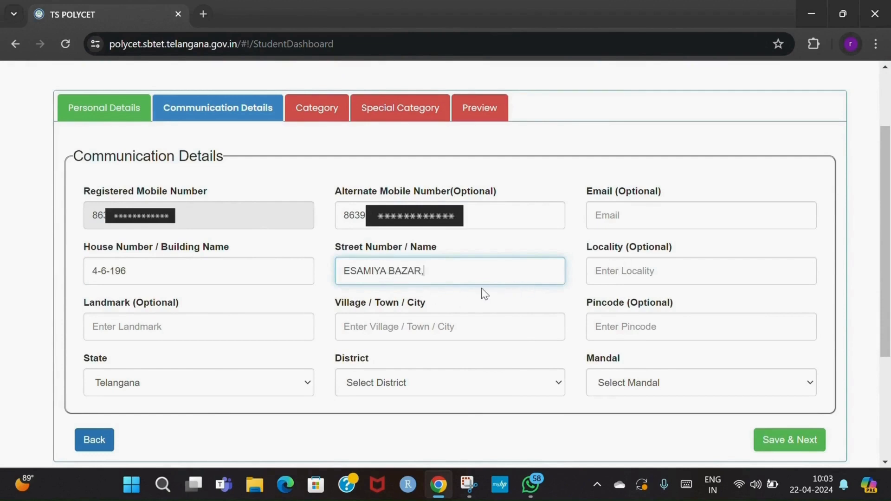
left_click(419, 329)
type("H")
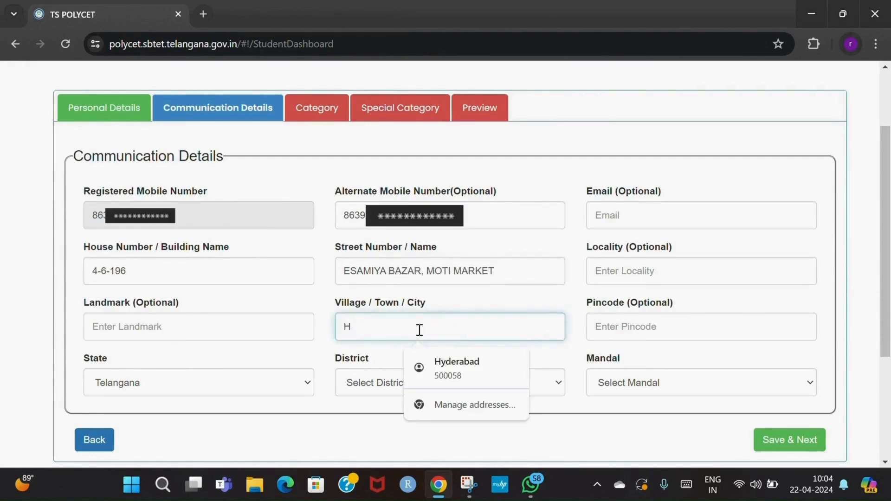
type("yderabad")
Step: Enter the address pincode and landmark, correcting typing mistakes
left_click(613, 320)
type("500")
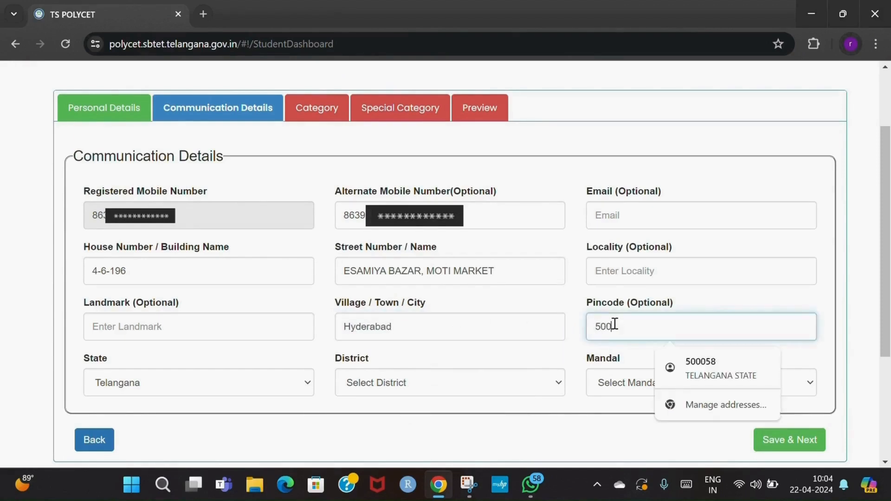
type("400")
key("BackSpace")
key("BackSpace")
type("27")
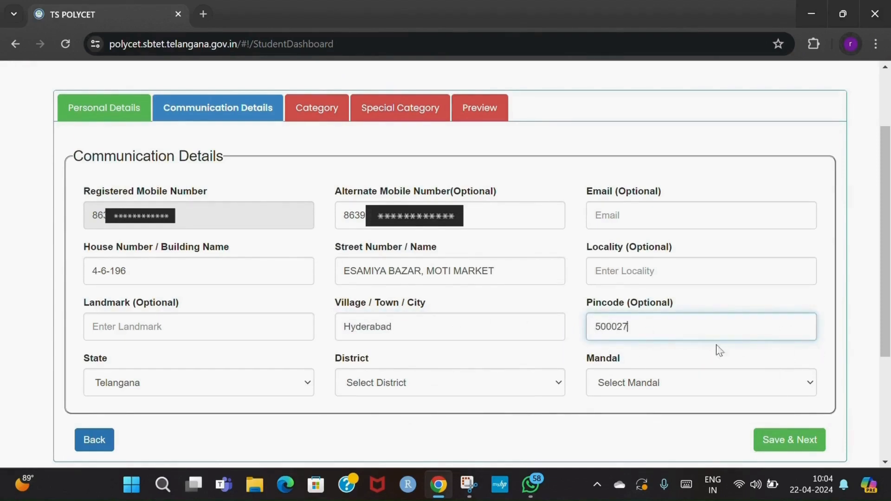
left_click(199, 323)
type("Near Kachiguda Station")
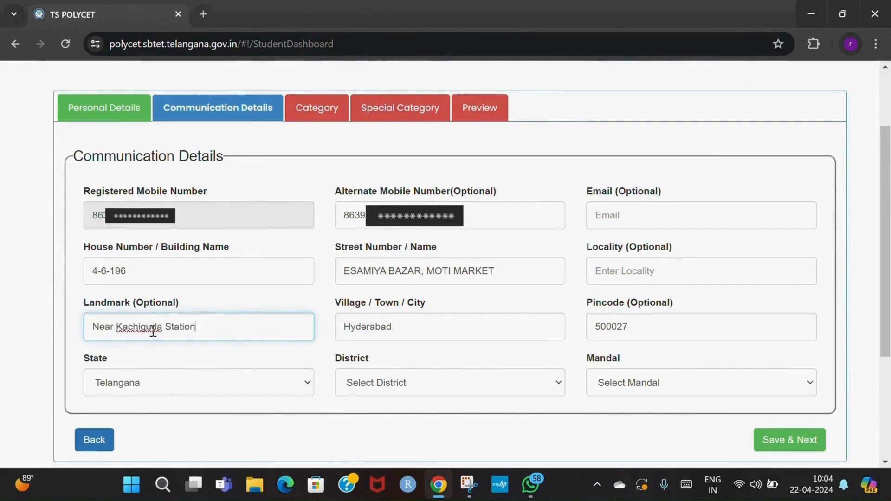
Step: Set district Hyderabad and mandal Nampally, then save the communication details
left_click(386, 386)
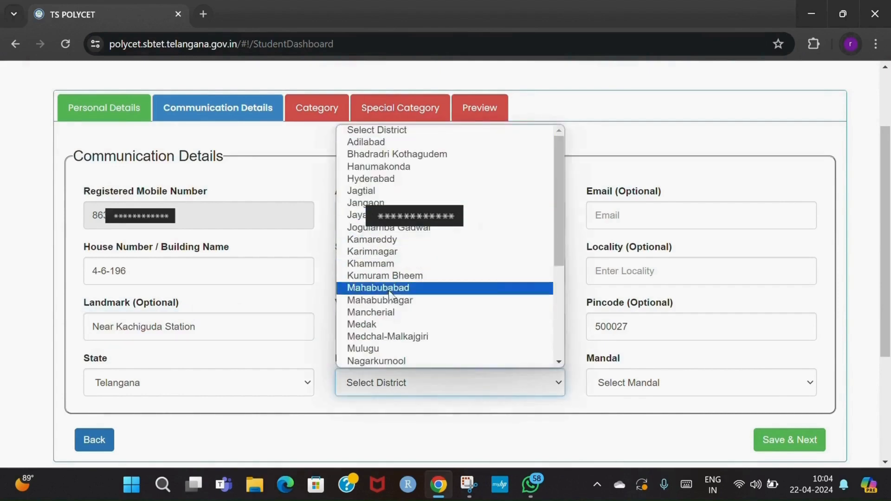
left_click(394, 179)
left_click(719, 385)
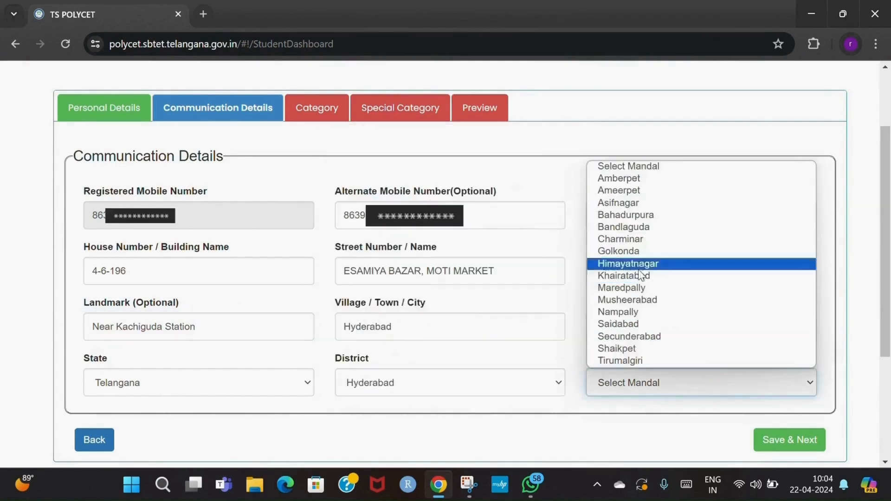
left_click(637, 314)
left_click(788, 443)
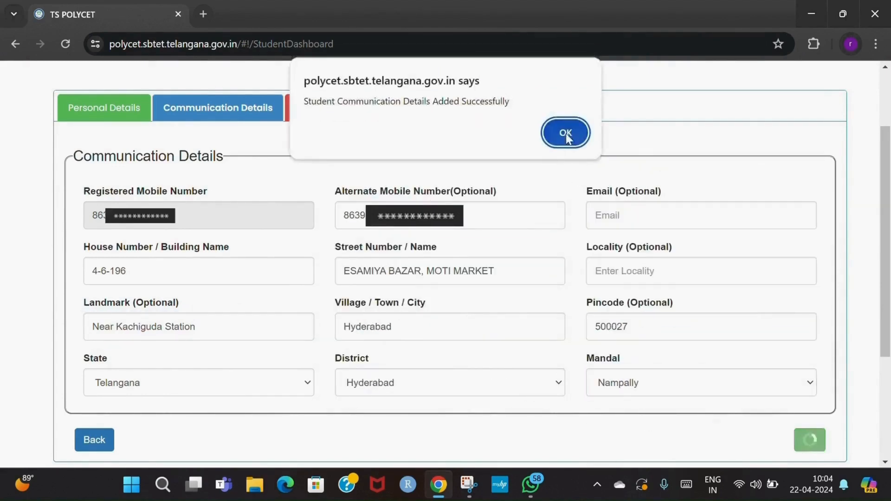
left_click(567, 135)
Step: Choose category BC_D and enter the Aadhaar number
left_click(748, 278)
left_click(137, 219)
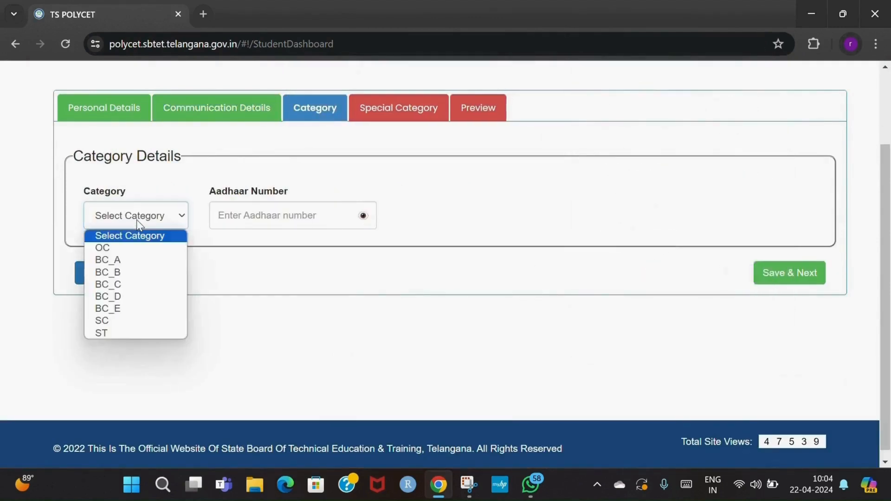
left_click(137, 302)
left_click(281, 228)
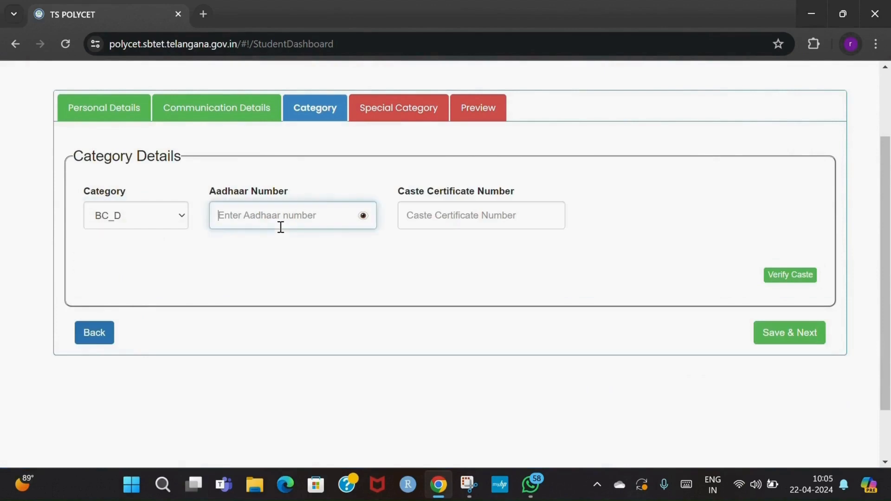
type("12")
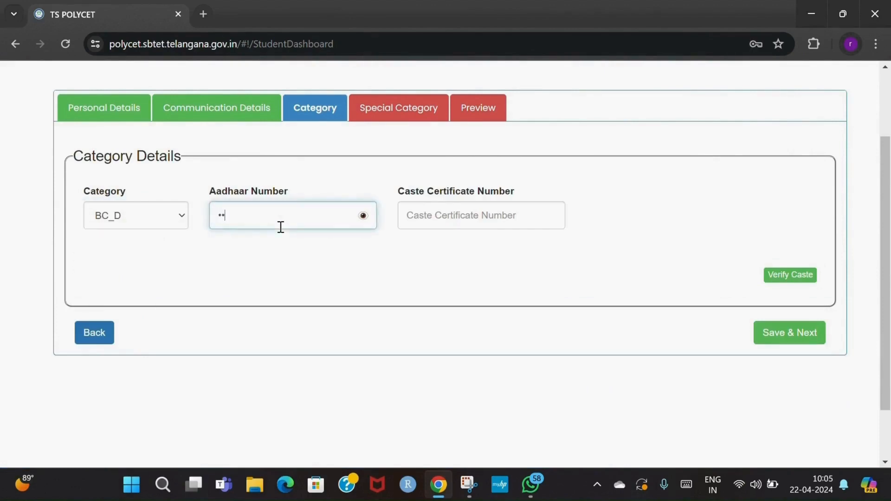
type("3")
key("BackSpace")
key("BackSpace")
key("BackSpace")
type("1234")
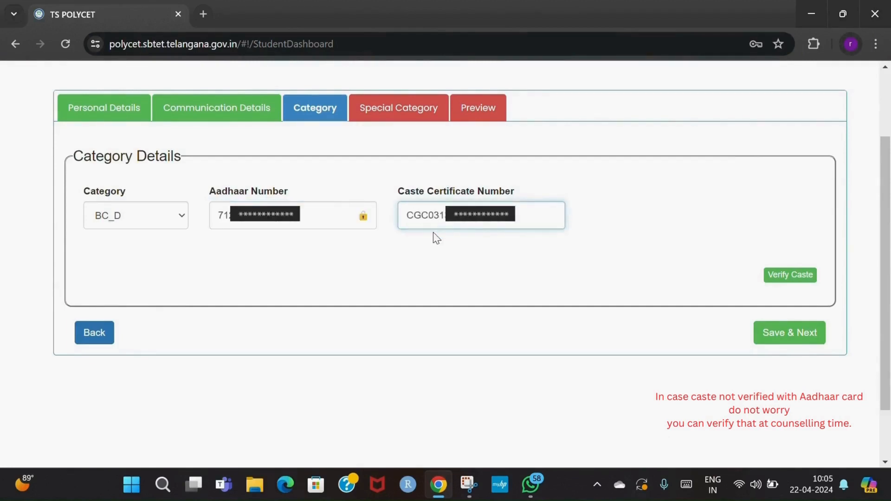
Step: Run the caste certificate check, dismiss the mismatch warning and save the category details
left_click(798, 284)
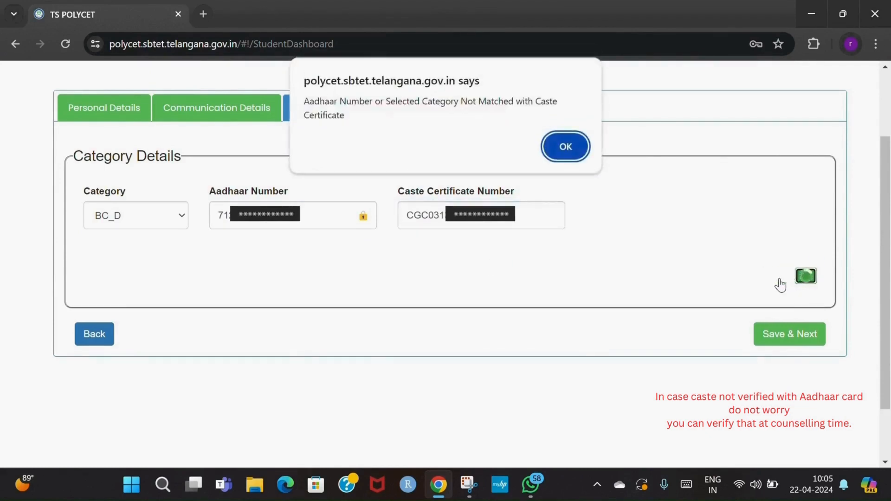
left_click(566, 149)
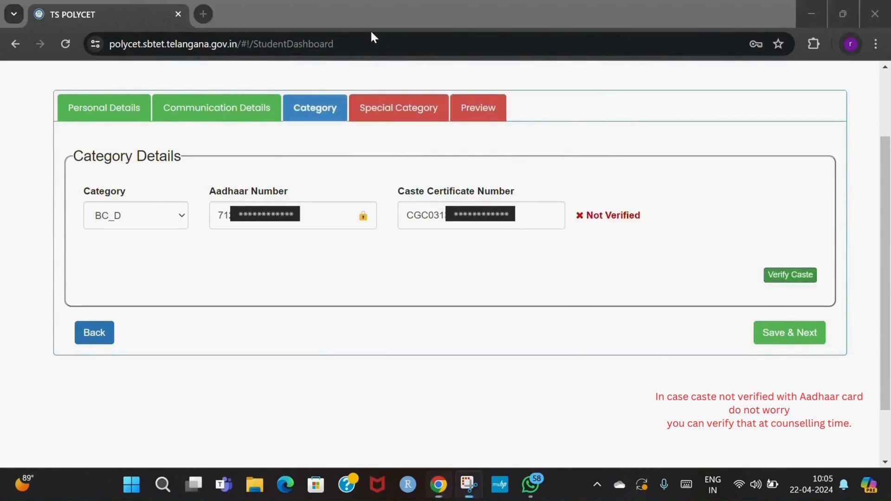
left_click(805, 339)
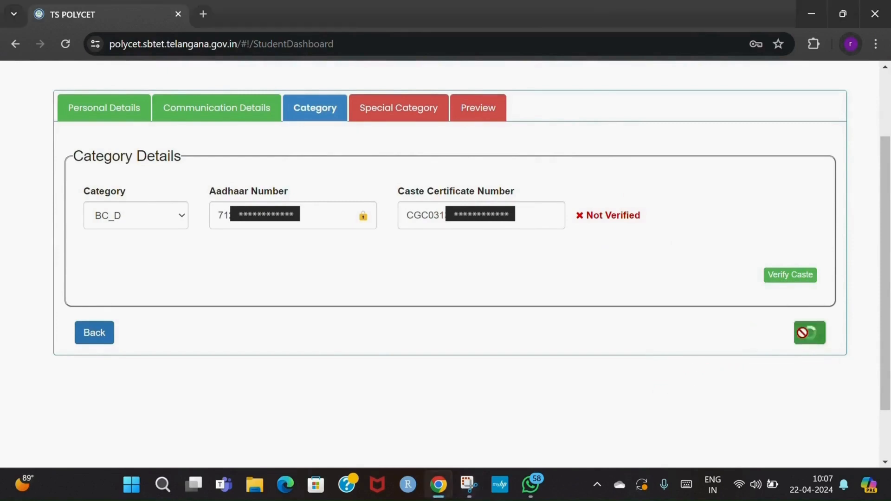
left_click(804, 340)
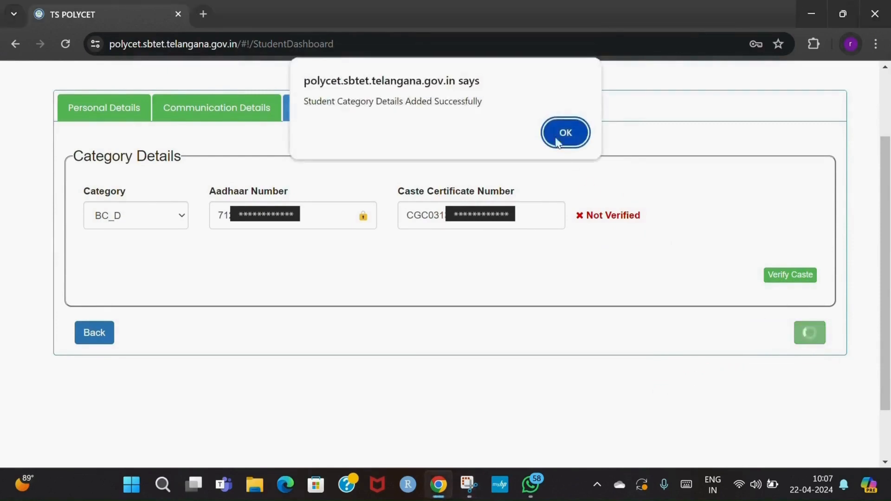
Step: Set region OU, minority Not Applicable, and No for Urdu assistance, Physically Handicapped, NCC and Sports
left_click(568, 132)
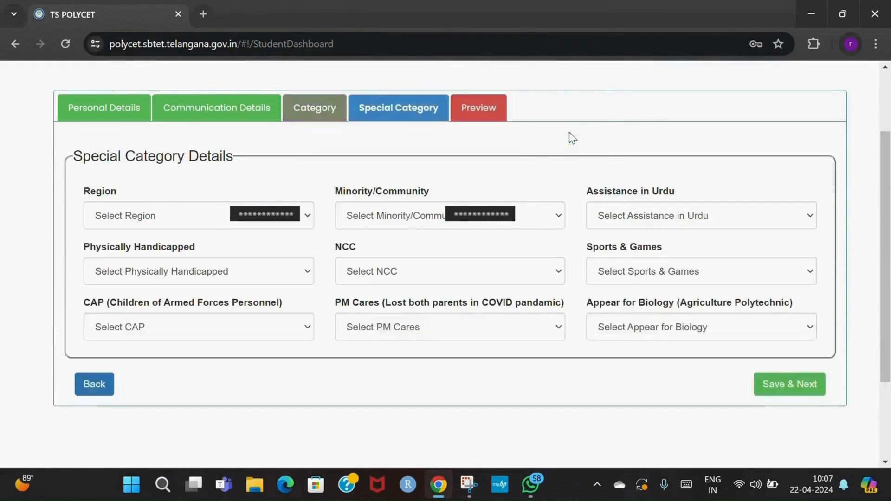
left_click(232, 223)
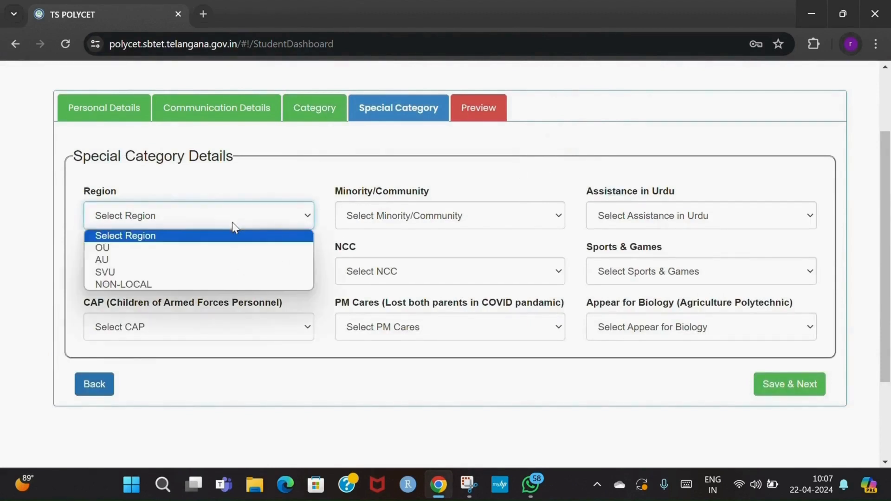
left_click(197, 250)
left_click(413, 217)
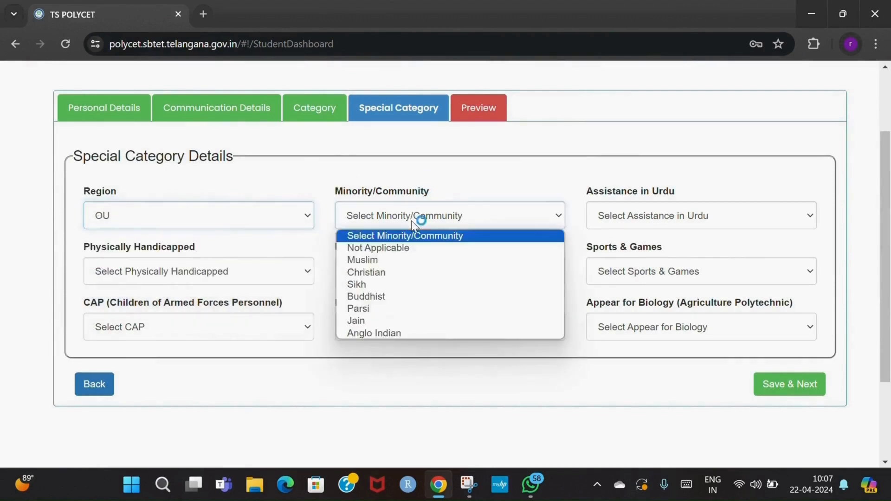
left_click(399, 250)
left_click(613, 218)
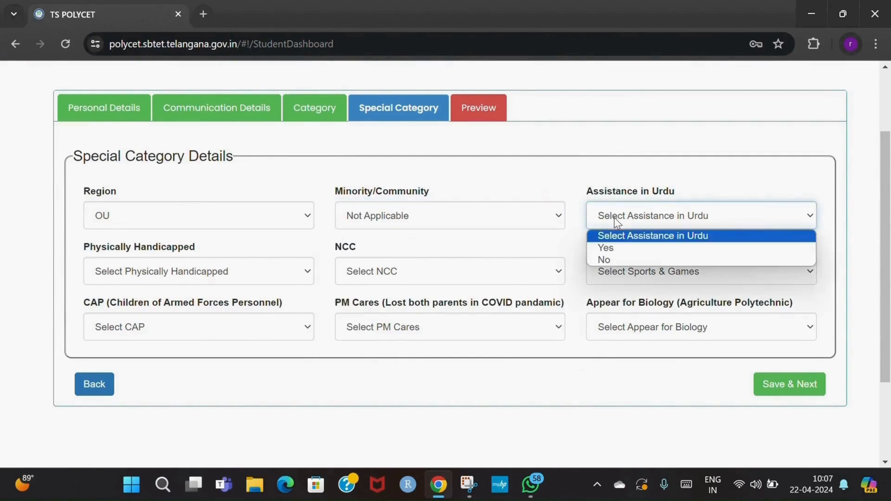
left_click(608, 259)
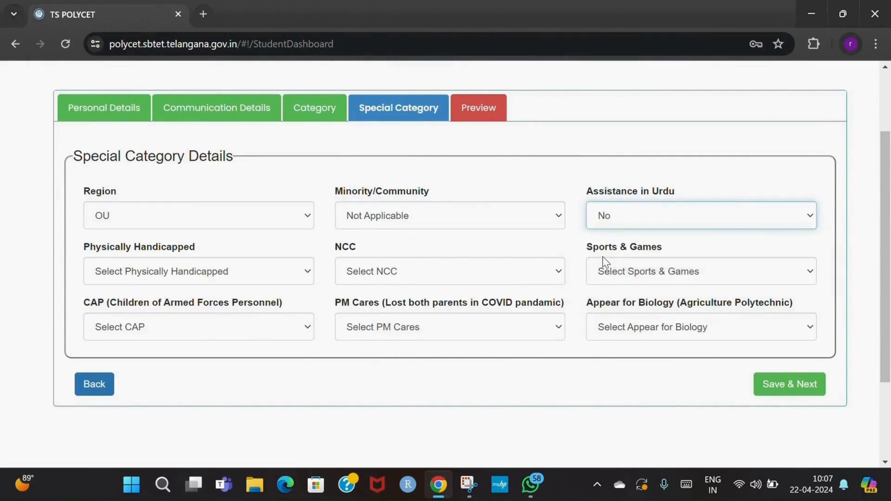
left_click(281, 273)
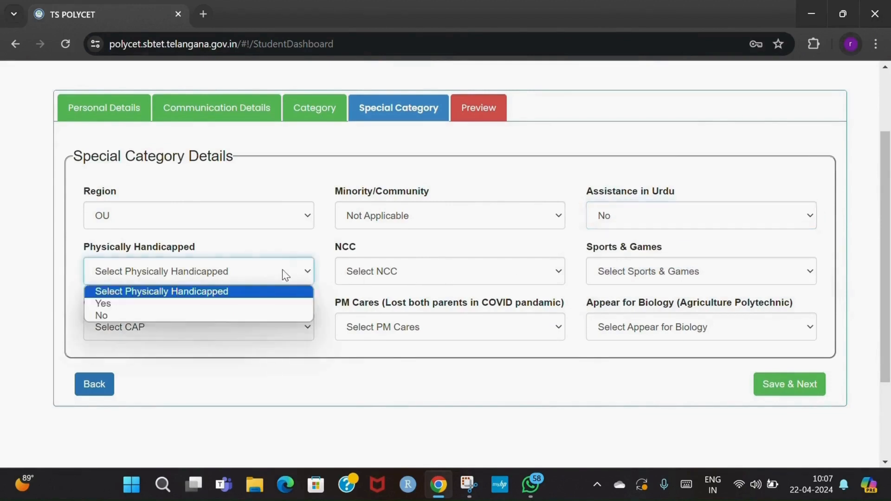
left_click(252, 312)
left_click(392, 268)
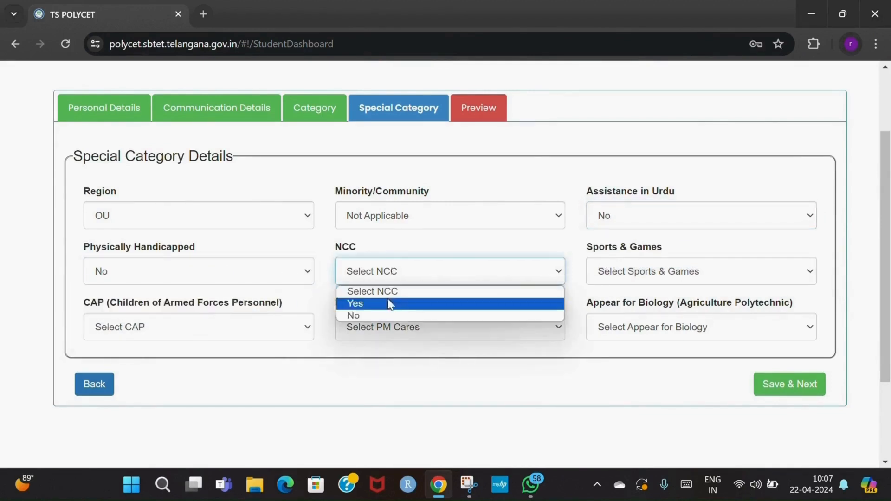
left_click(385, 315)
left_click(626, 273)
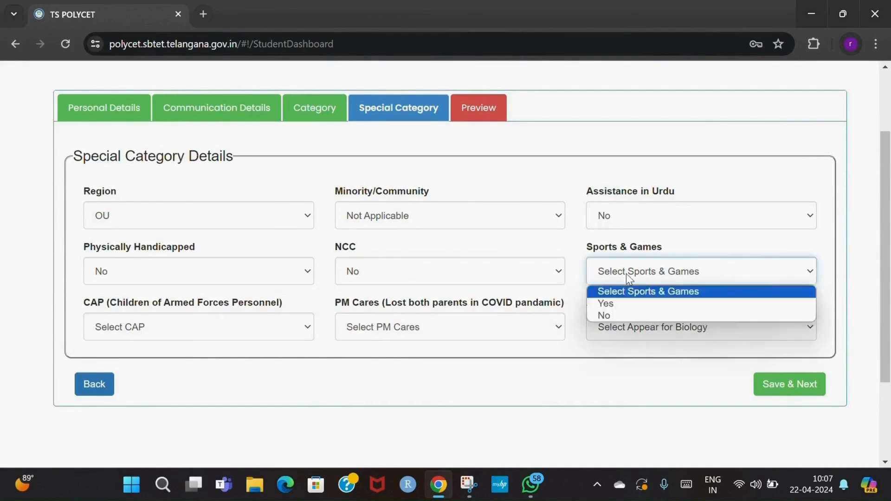
left_click(624, 316)
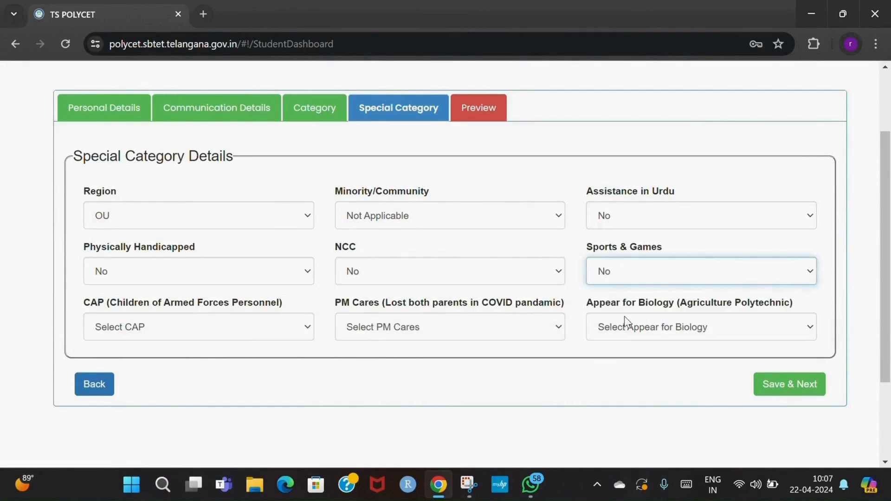
Step: Answer No for CAP, PM Cares and Appear for Biology, then save and reach the preview
left_click(229, 326)
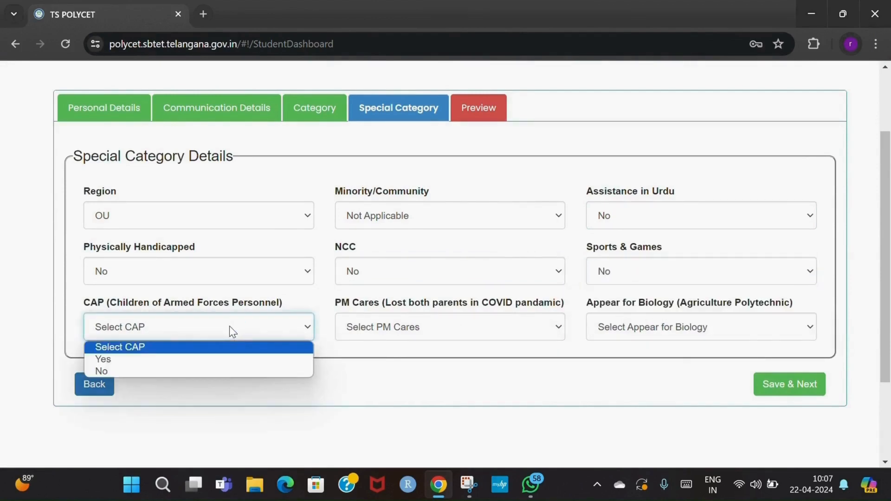
left_click(225, 368)
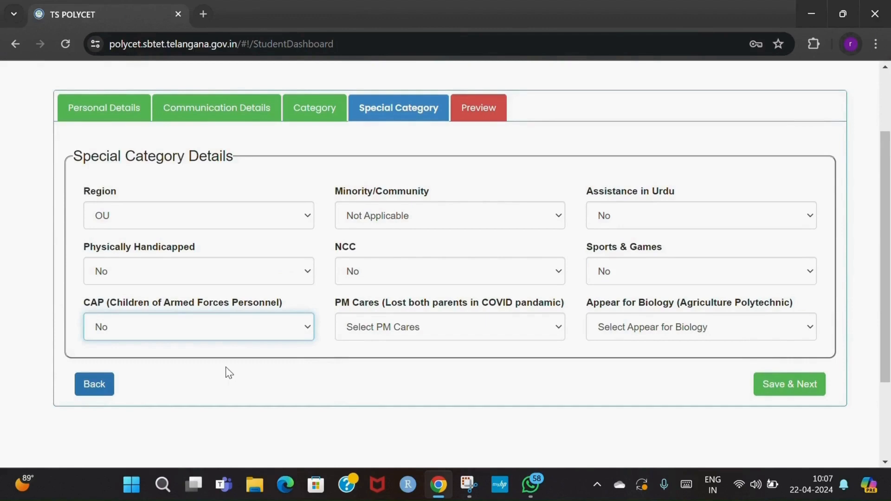
left_click(426, 326)
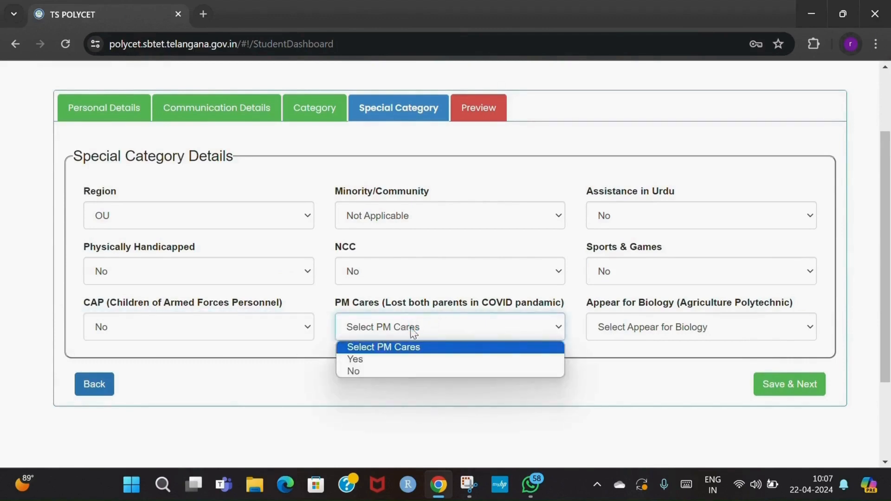
left_click(375, 374)
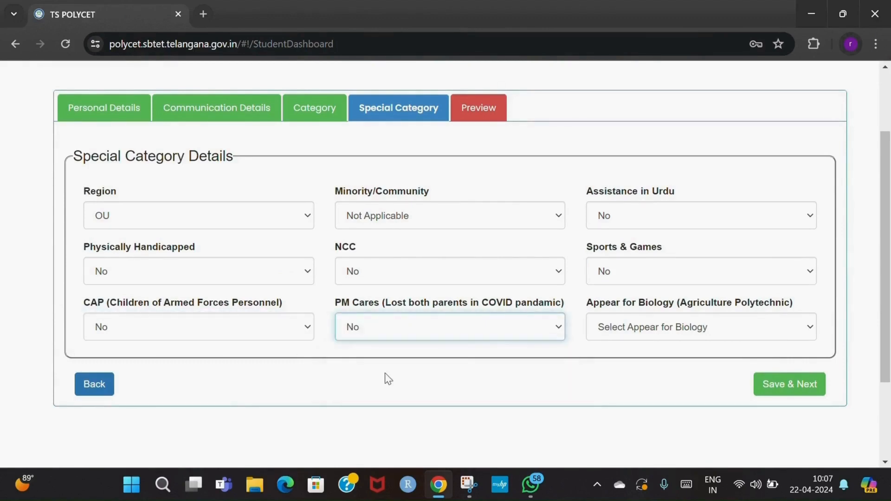
left_click(688, 335)
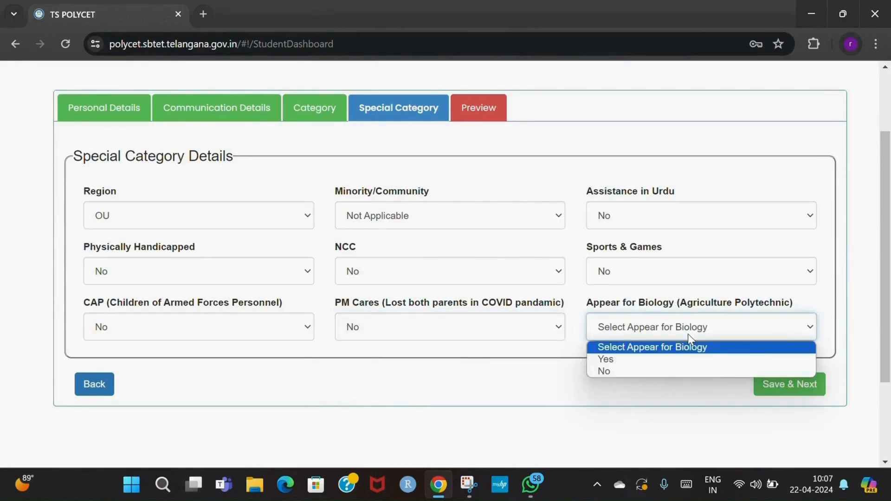
left_click(653, 371)
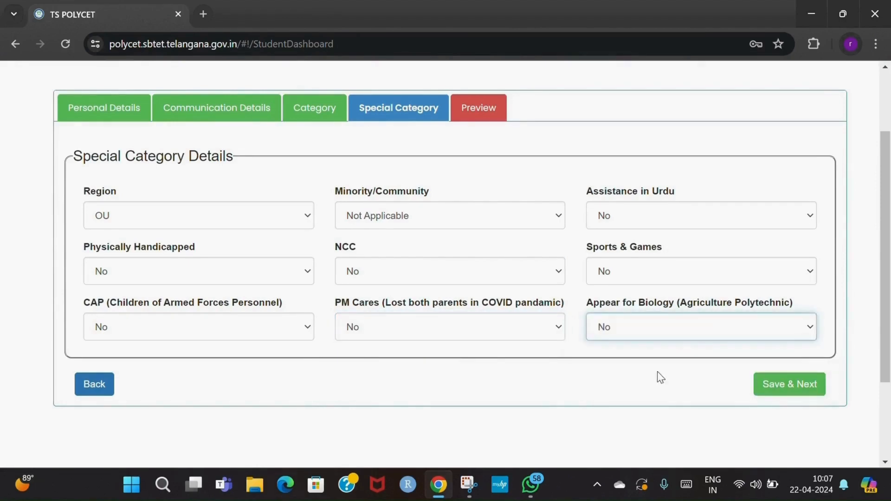
left_click(782, 389)
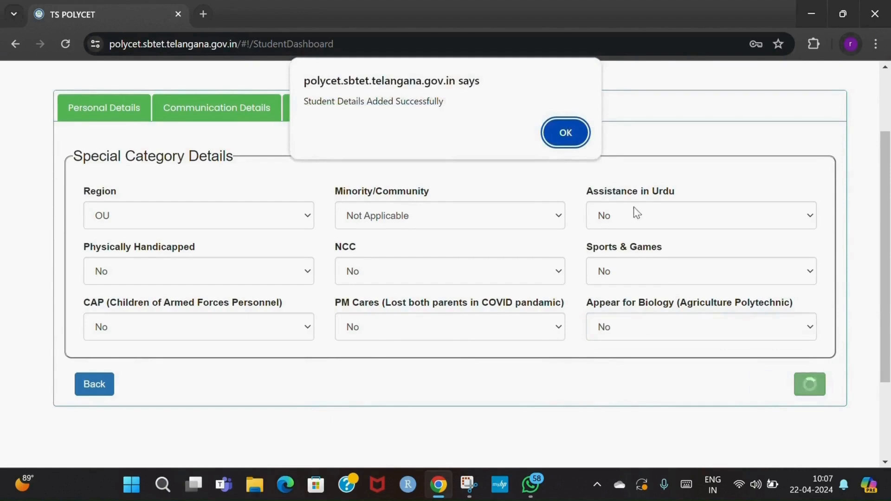
left_click(575, 123)
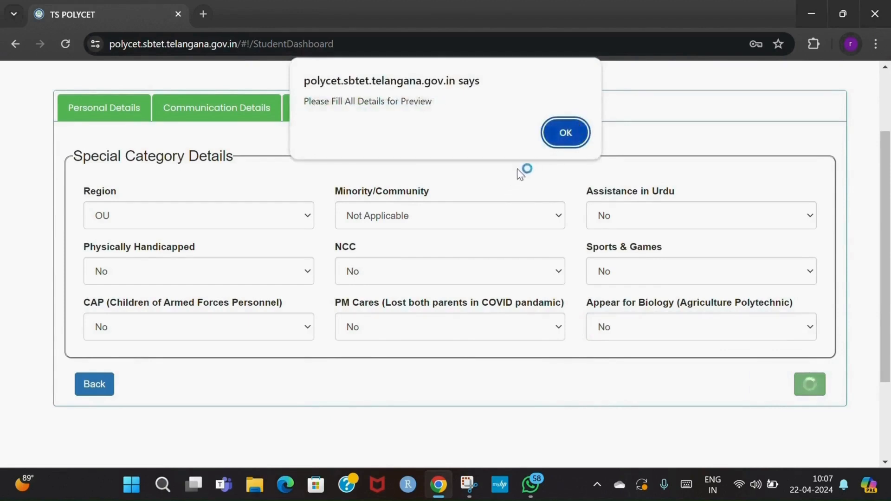
left_click(564, 134)
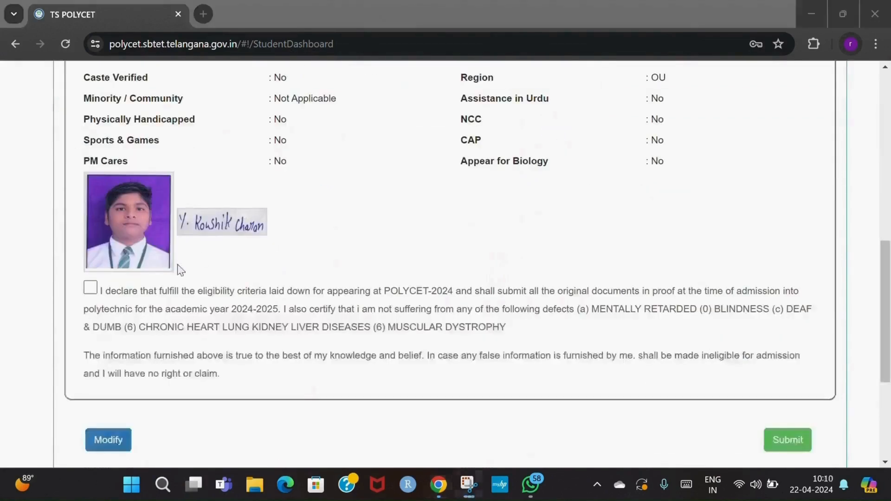
Step: Accept the eligibility declaration, submit and confirm the application, and acknowledge the success message
left_click(90, 288)
scroll(469, 371, "down", 1)
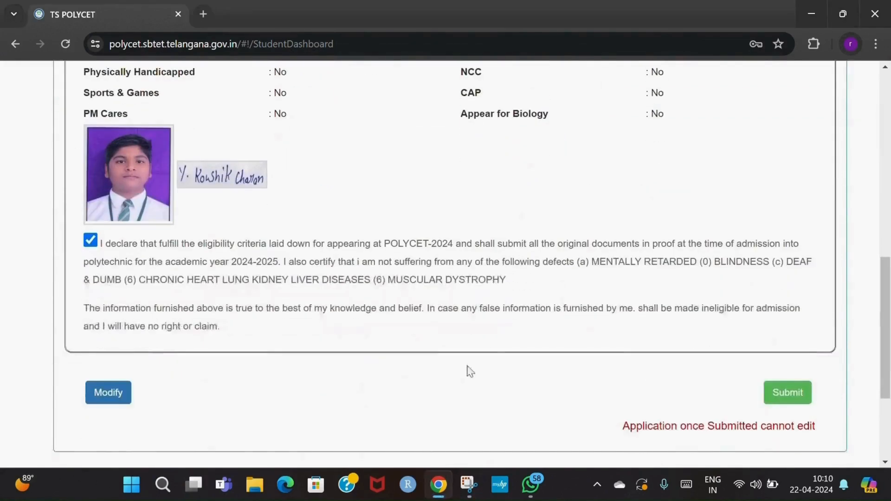
left_click(789, 401)
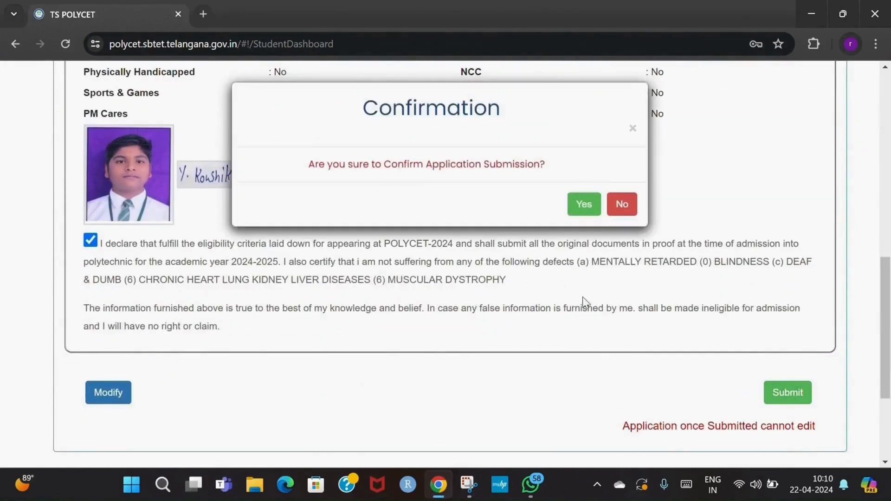
left_click(583, 205)
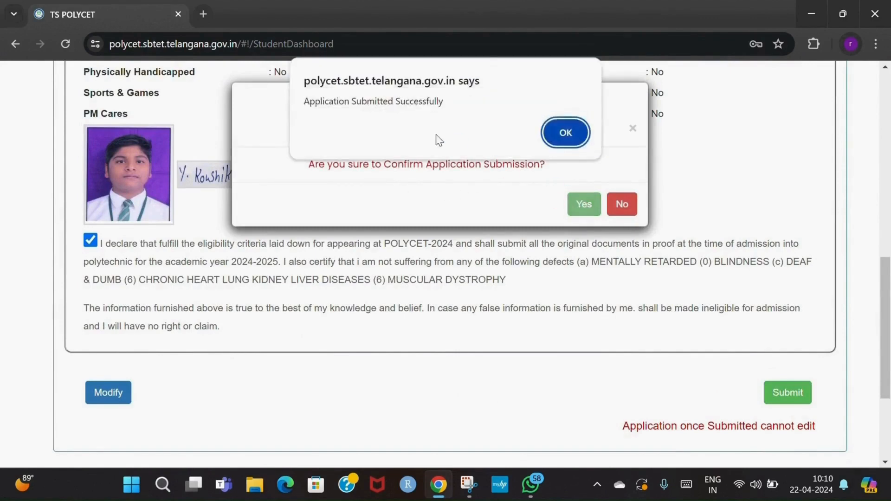
left_click(564, 139)
scroll(364, 249, "down", 3)
scroll(363, 246, "down", 2)
Step: Set Preference 1 to Hyderabad–Himayatnagar and Preference 2 to Hyderabad–Secunderabad
left_click(302, 285)
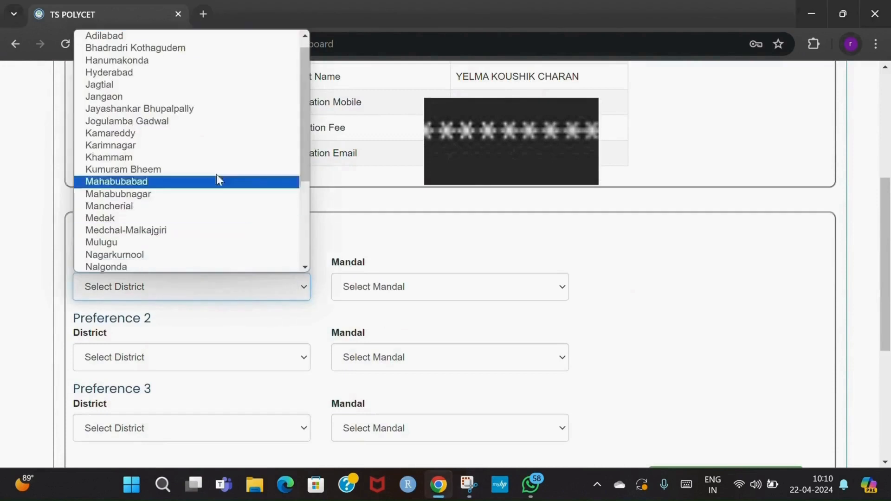
left_click(174, 72)
left_click(384, 288)
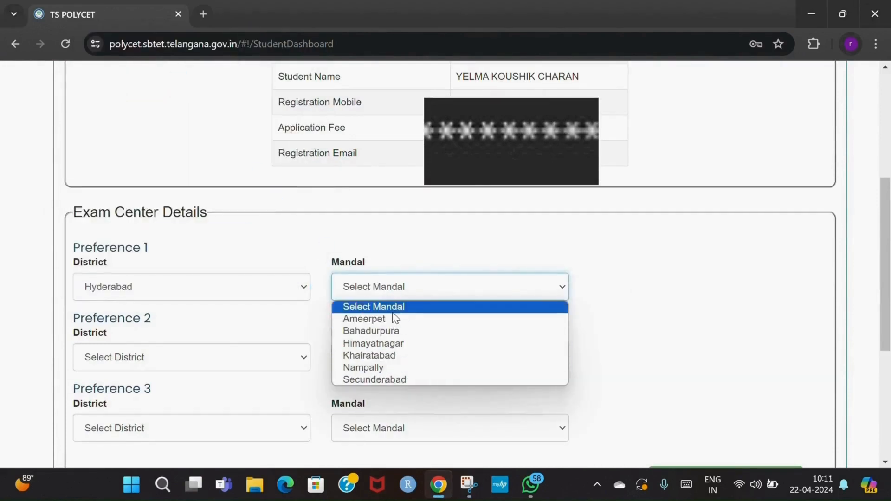
left_click(396, 346)
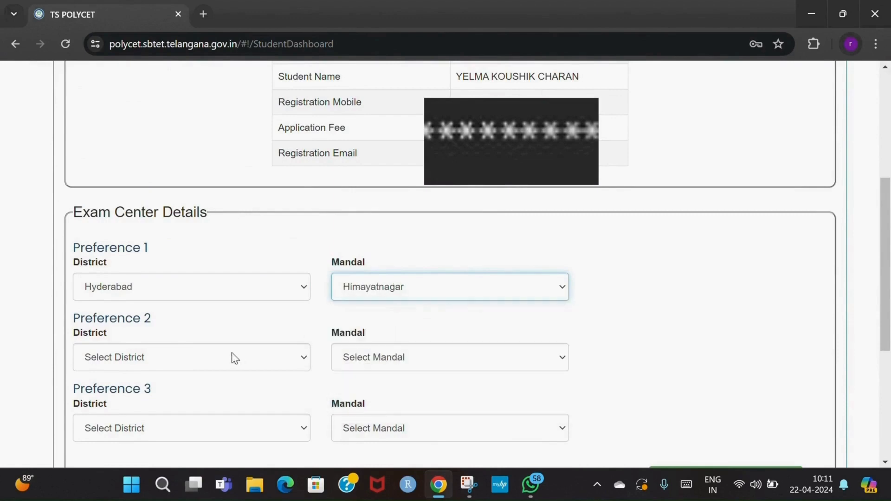
left_click(232, 357)
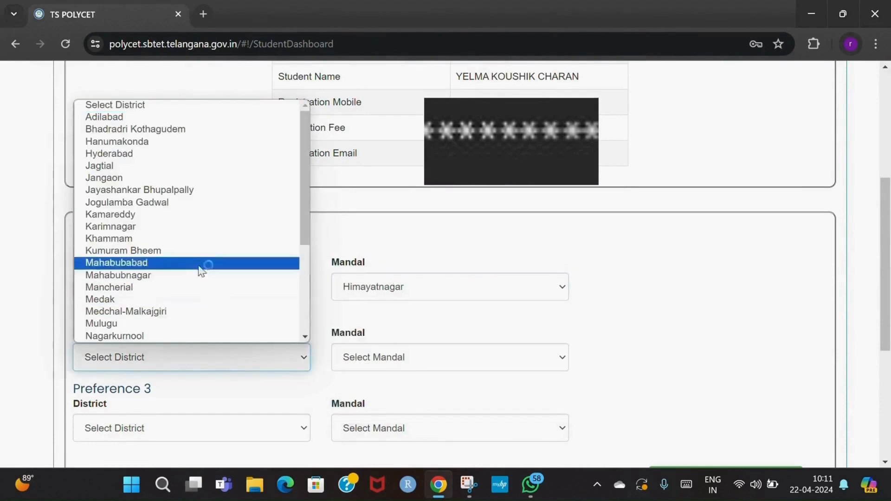
left_click(178, 160)
left_click(389, 368)
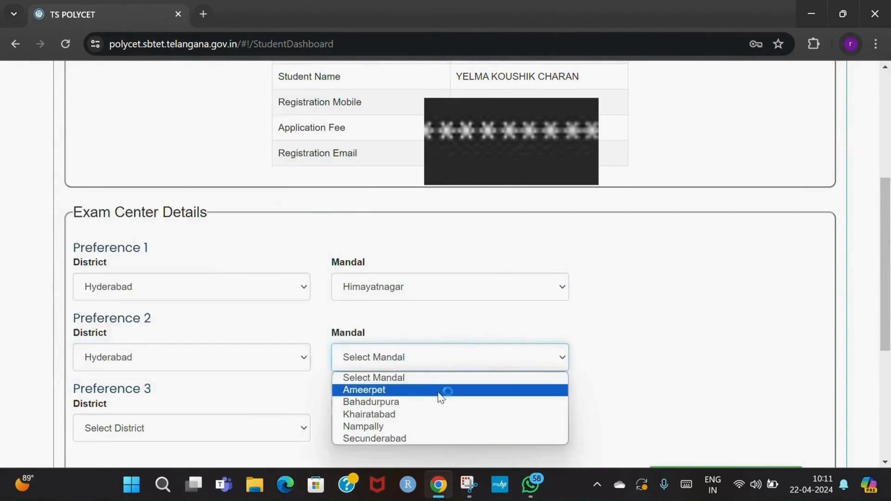
left_click(422, 438)
Step: Set Preference 3 to Hyderabad–Nampally and request fee payment and hall ticket generation
scroll(220, 406, "down", 1)
left_click(216, 375)
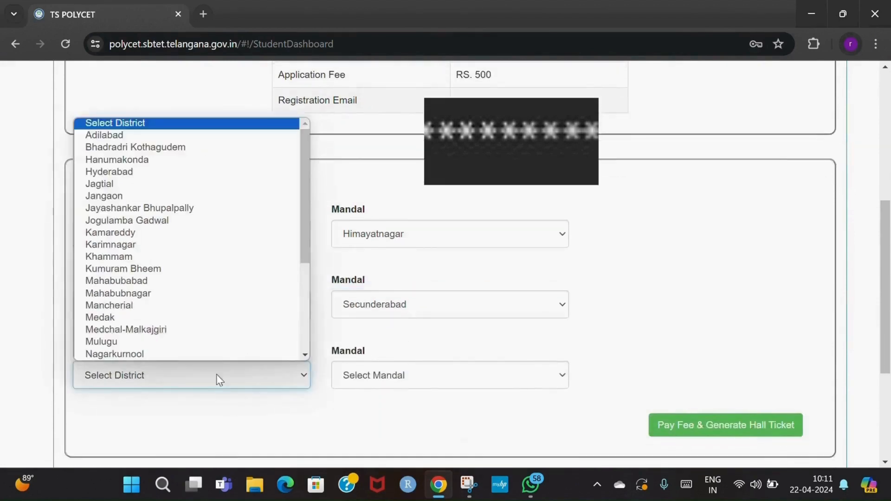
left_click(181, 173)
left_click(401, 372)
left_click(389, 442)
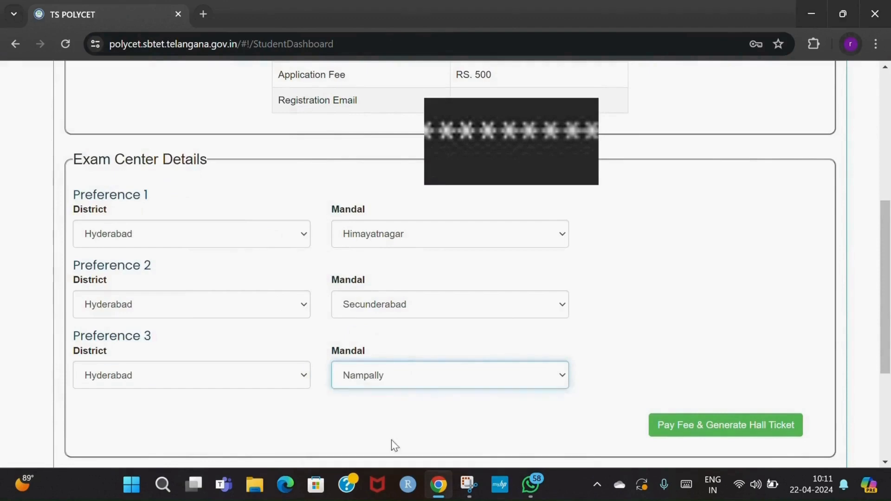
scroll(537, 397, "down", 2)
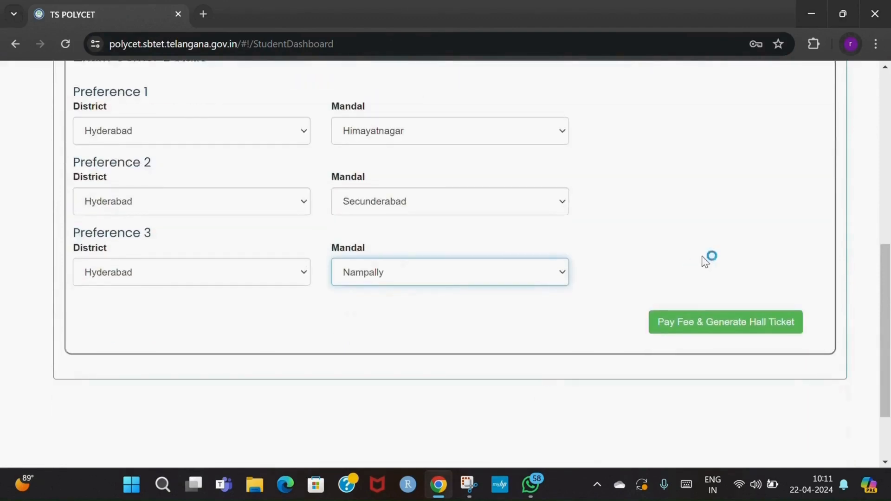
left_click(678, 321)
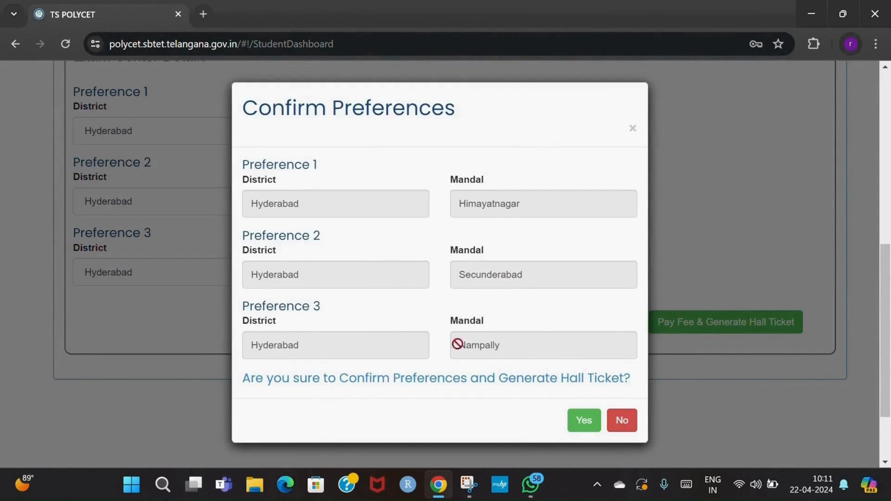
Step: Confirm the three preferences, choose BillDesk for the Rs. 500 fee, and proceed to payment
left_click(584, 420)
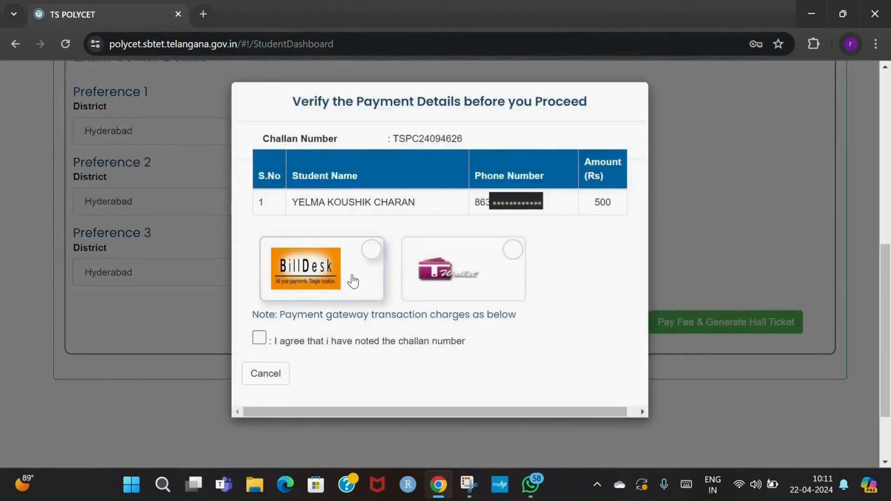
left_click(372, 253)
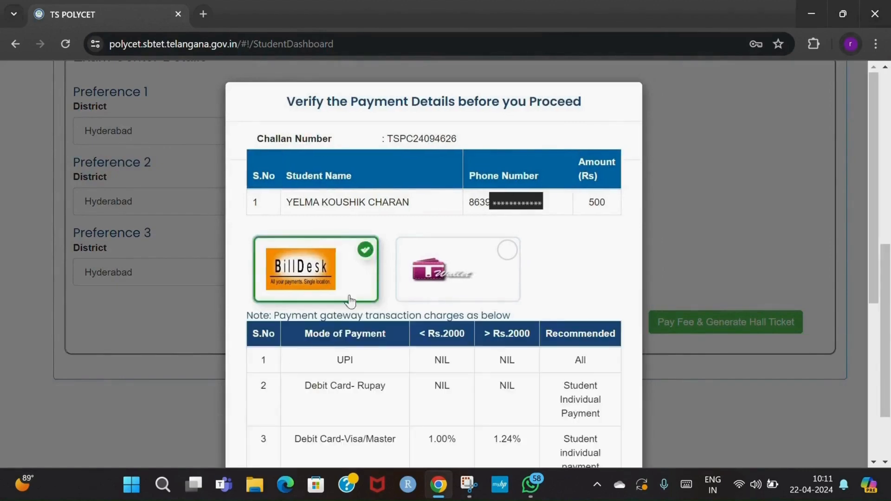
scroll(390, 334, "down", 4)
scroll(400, 204, "down", 1)
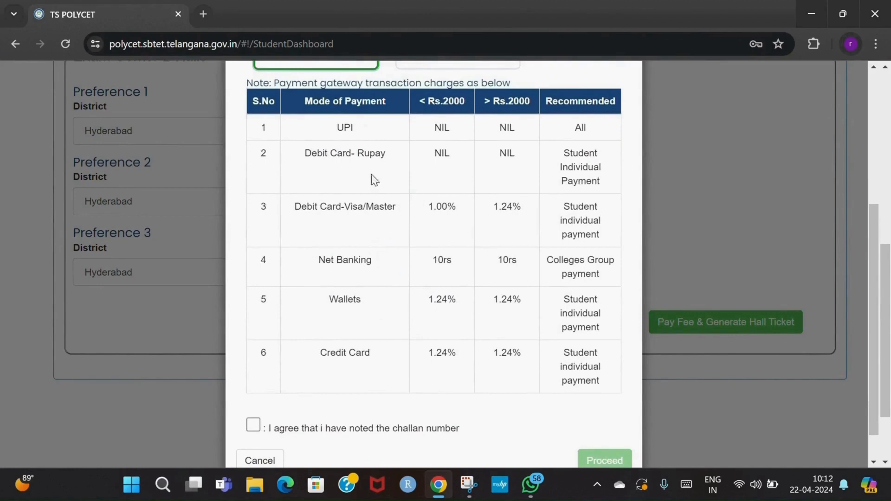
scroll(371, 183, "up", 2)
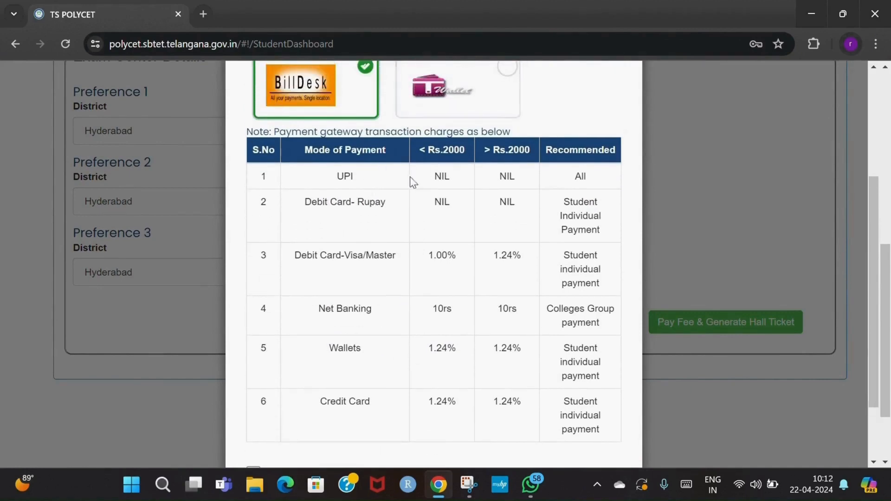
scroll(436, 190, "up", 1)
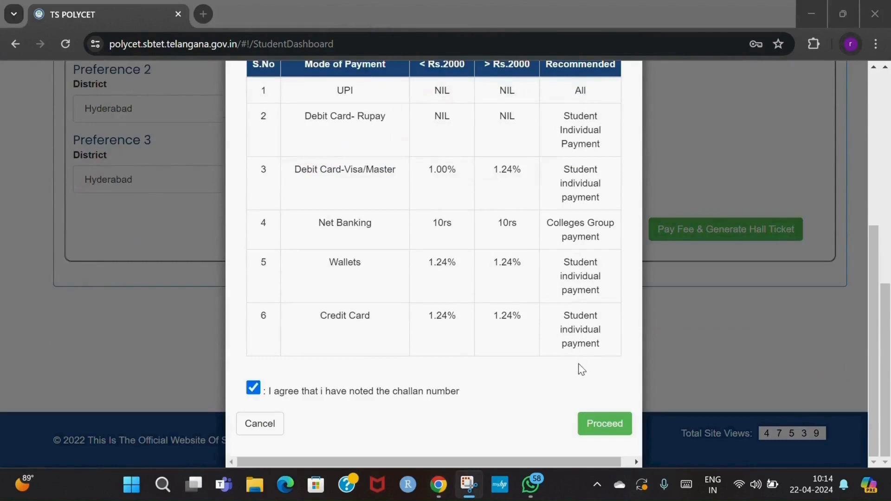
left_click(619, 422)
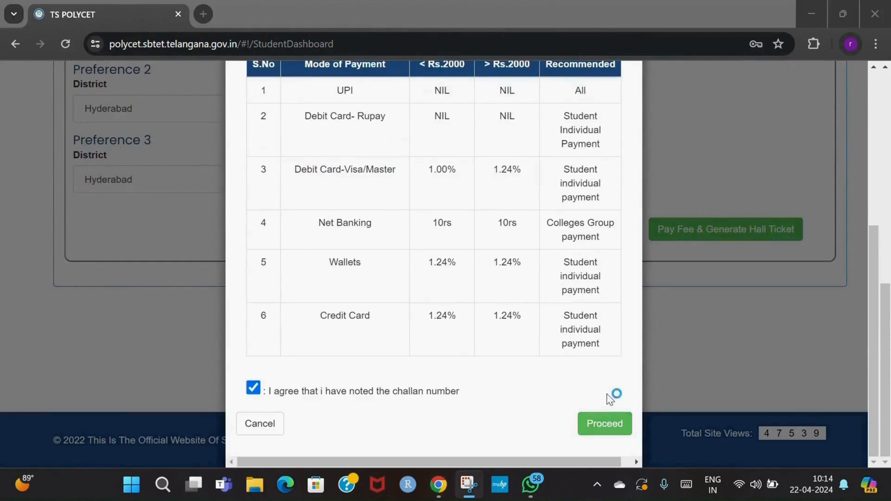
left_click(609, 425)
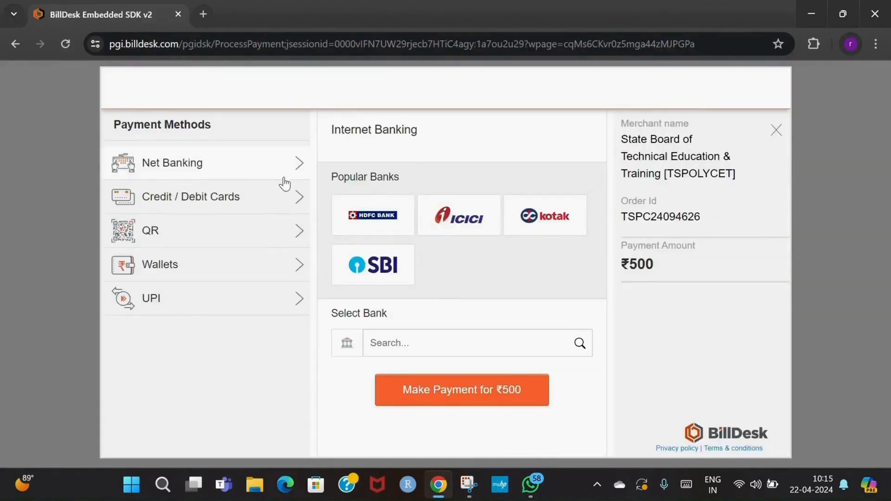
Step: Choose UPI on BillDesk and show the QR code to pay the ₹500 fee
left_click(299, 300)
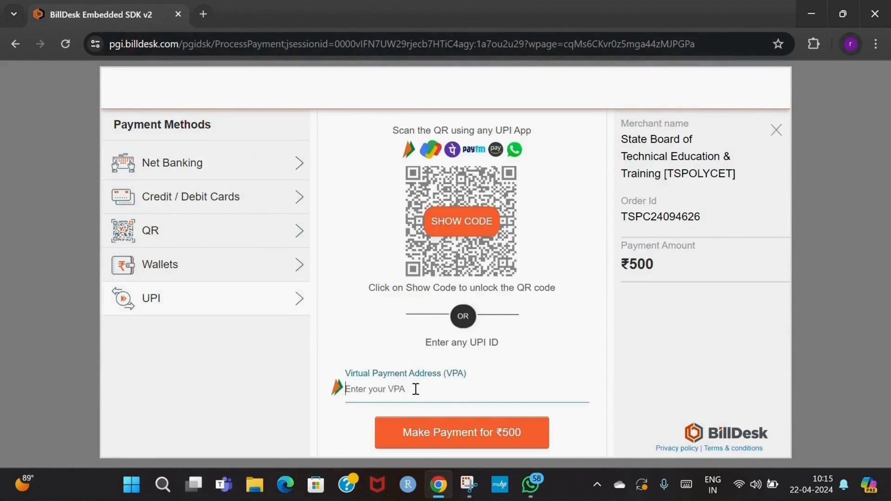
left_click(455, 223)
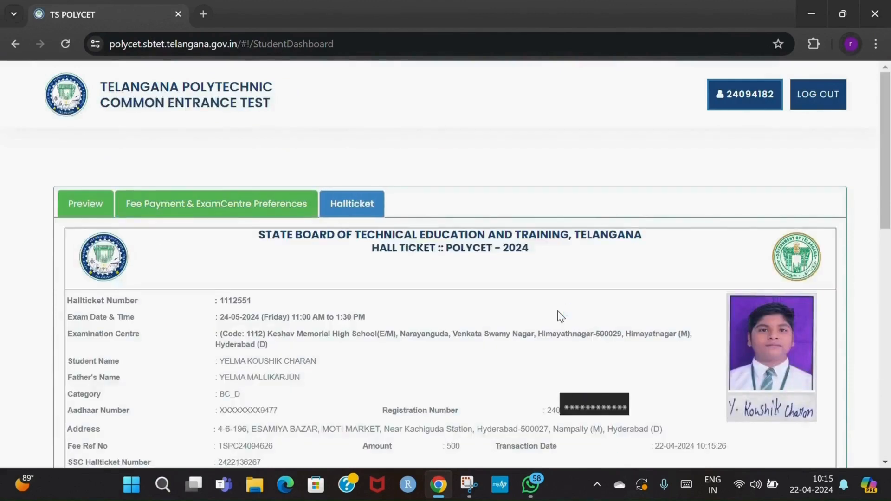
scroll(557, 311, "down", 15)
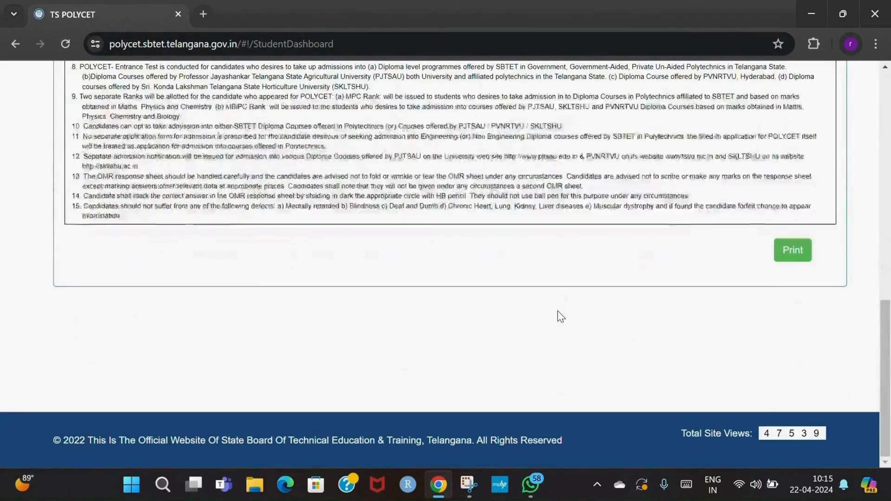